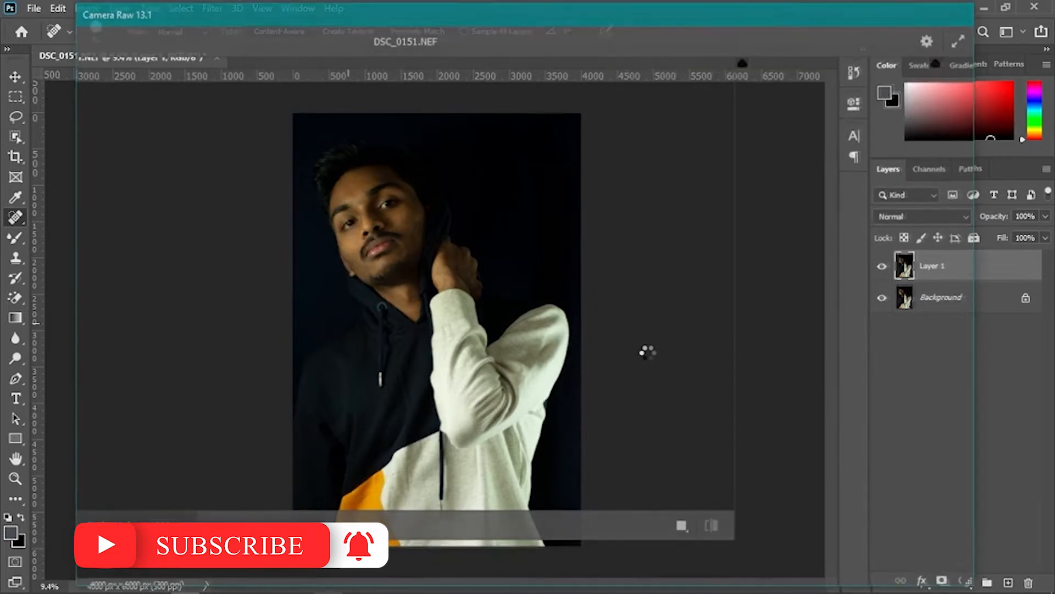
# - Set the white balance Temperature to -7 and Tint to -1
pyautogui.click(764, 242)
pyautogui.moveTo(837, 237); pyautogui.dragTo(836, 265)
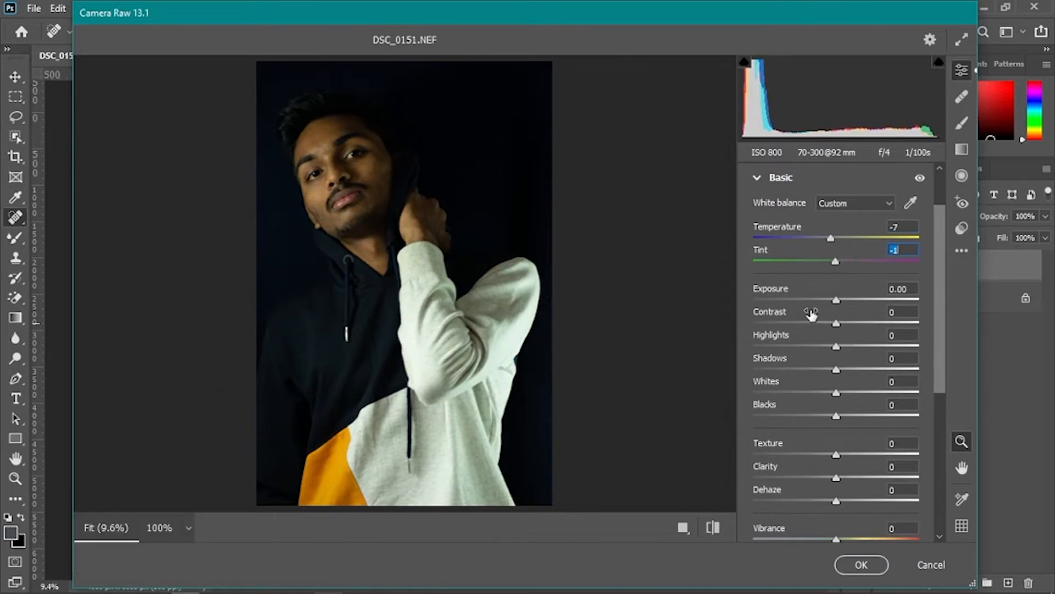
# - Set Highlights to +29, Shadows to +46, Whites to +90 and Blacks to +65
pyautogui.moveTo(836, 345); pyautogui.dragTo(862, 342)
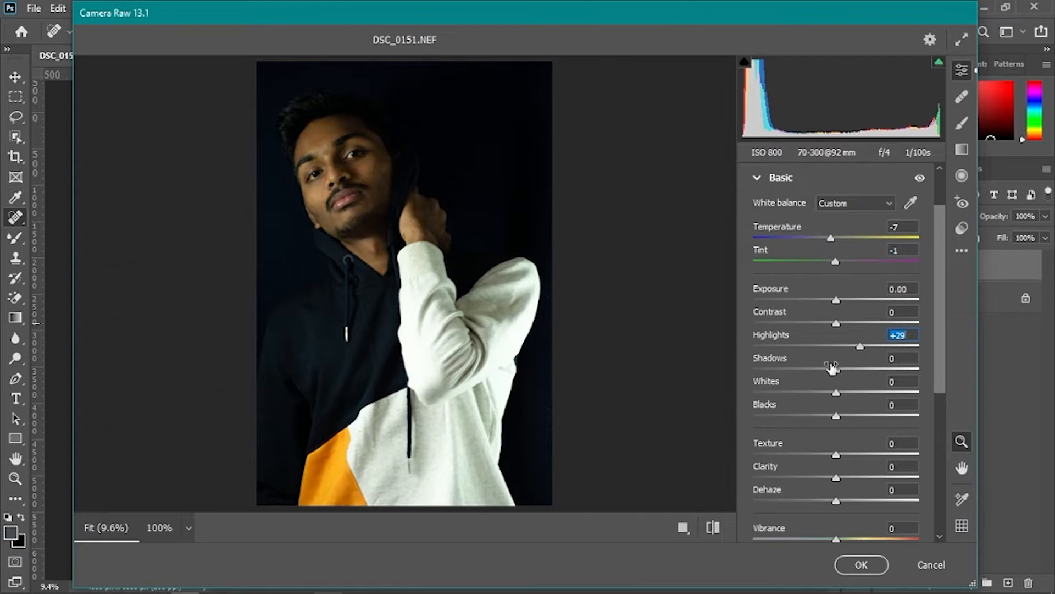
pyautogui.moveTo(839, 371); pyautogui.dragTo(874, 370)
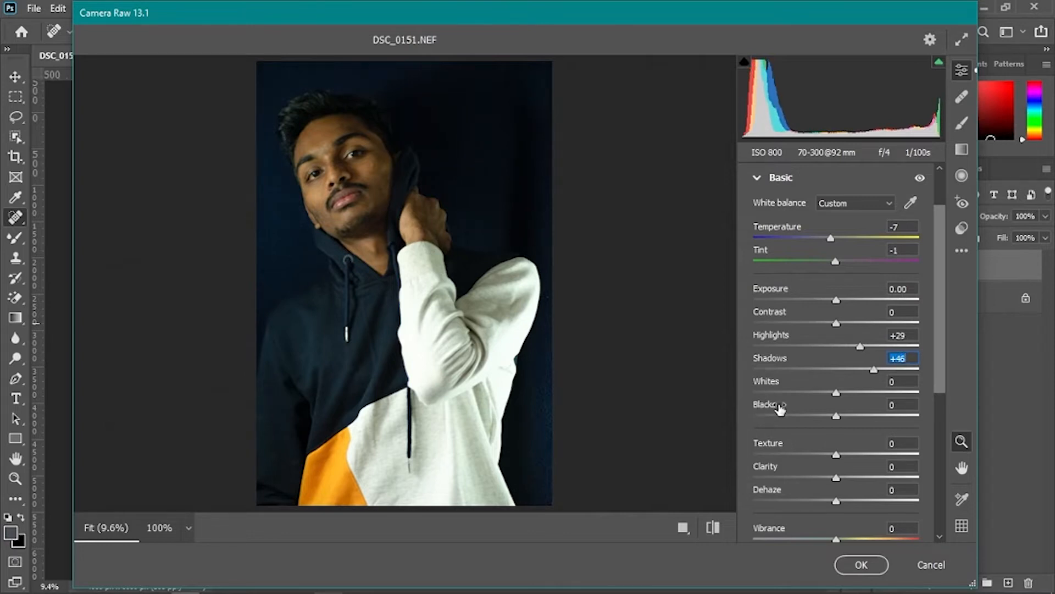
pyautogui.moveTo(839, 393); pyautogui.dragTo(909, 395)
pyautogui.moveTo(836, 416); pyautogui.dragTo(890, 406)
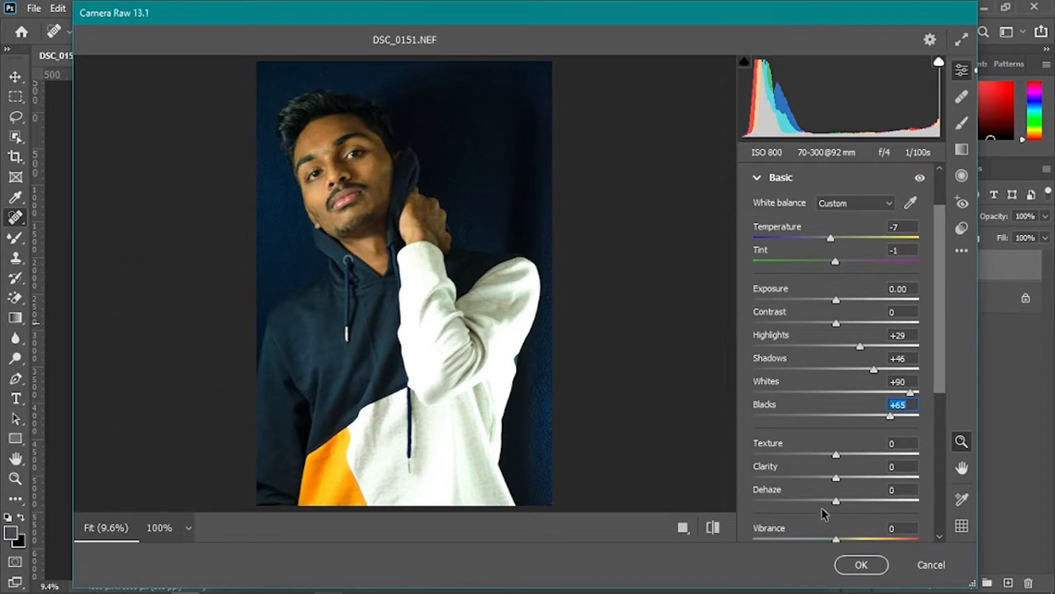
# - Set Texture to +37, Clarity to +10, Dehaze to +9, Vibrance to +20 and Saturation to -7
pyautogui.moveTo(836, 454); pyautogui.dragTo(845, 480)
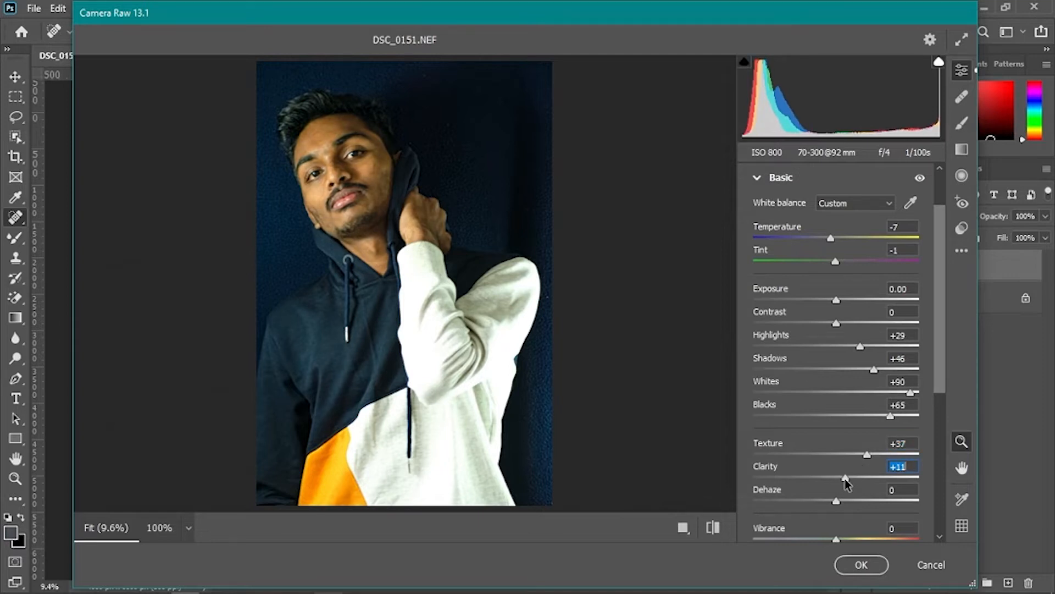
pyautogui.moveTo(836, 501)
pyautogui.mouseDown()
pyautogui.moveTo(860, 503)
pyautogui.moveTo(839, 496)
pyautogui.moveTo(847, 502)
pyautogui.mouseUp()
pyautogui.scroll(-3, 894, 482)
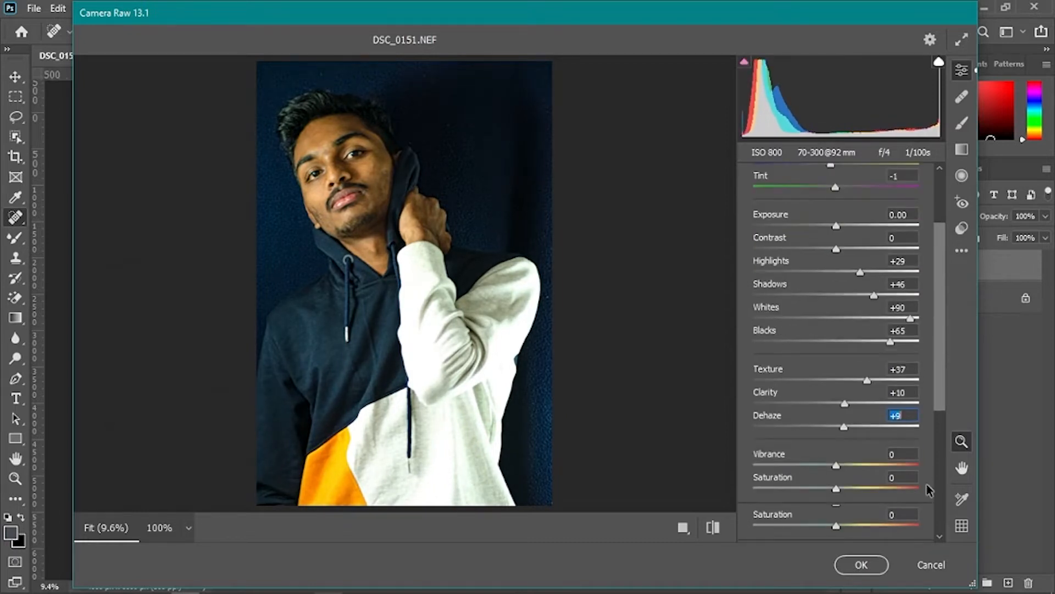
pyautogui.click(852, 427)
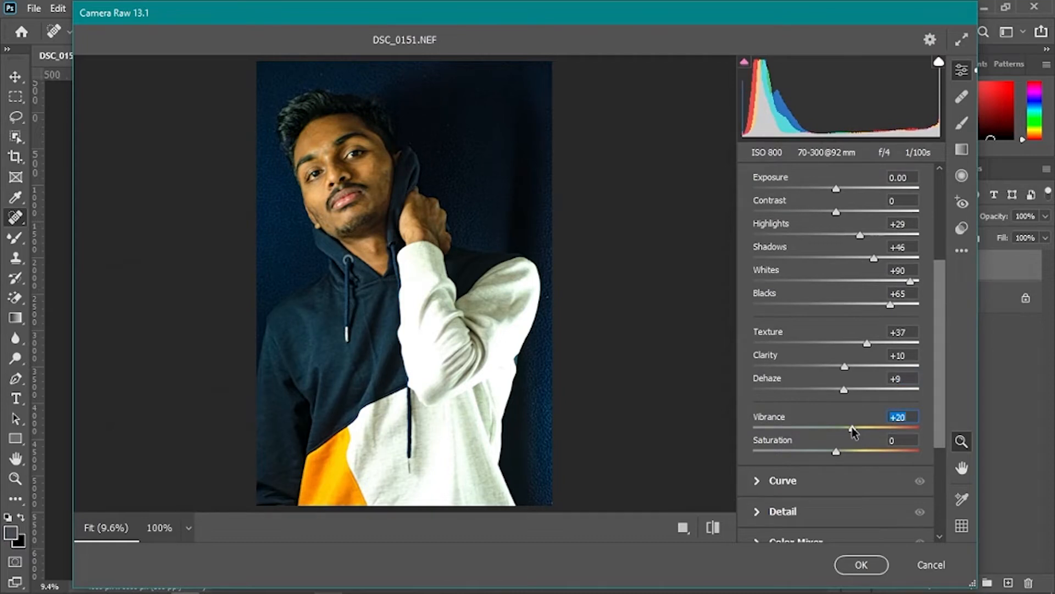
pyautogui.click(830, 450)
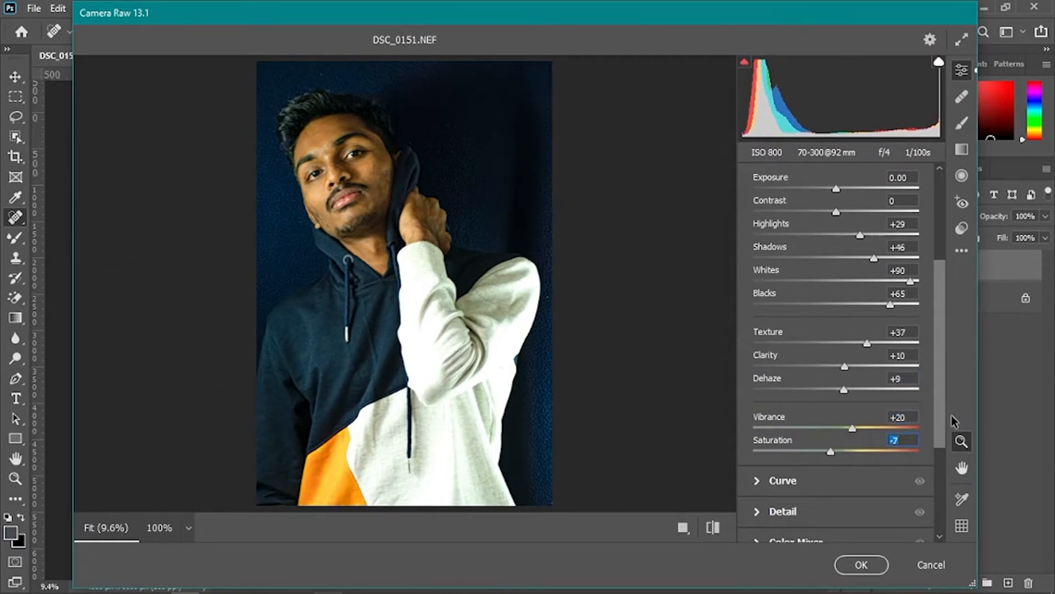
# - Compare the before and after views of the edited photo
pyautogui.press('q')
pyautogui.press('q')
pyautogui.press('q')
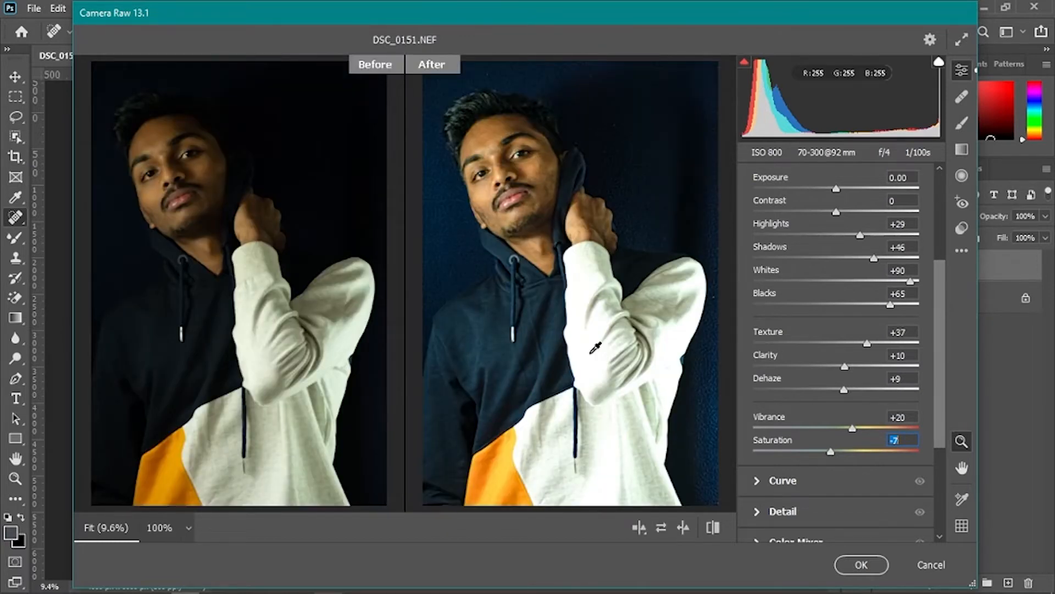
pyautogui.press('q')
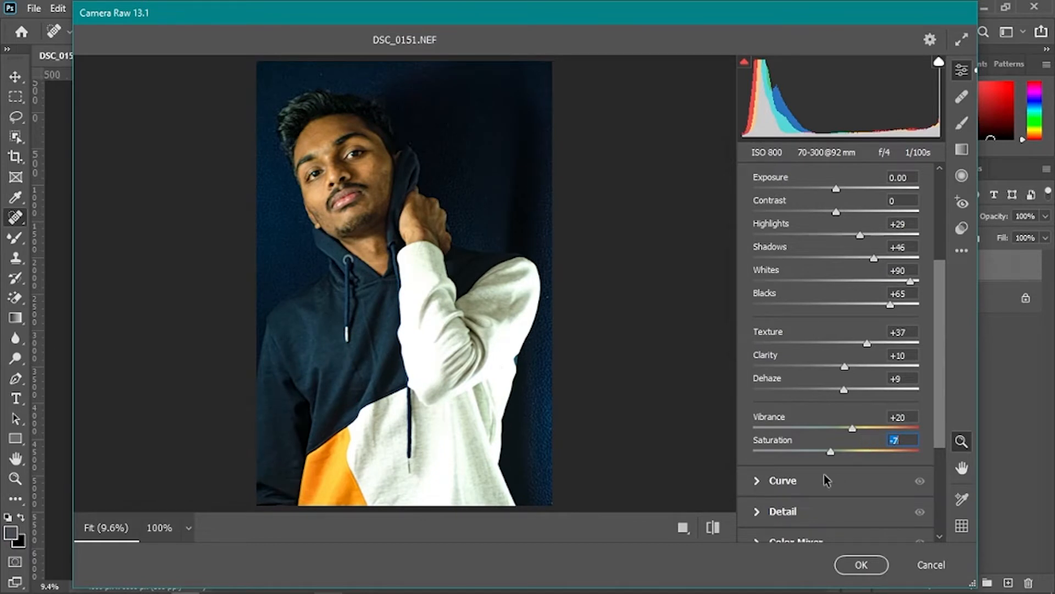
pyautogui.scroll(3, 816, 319)
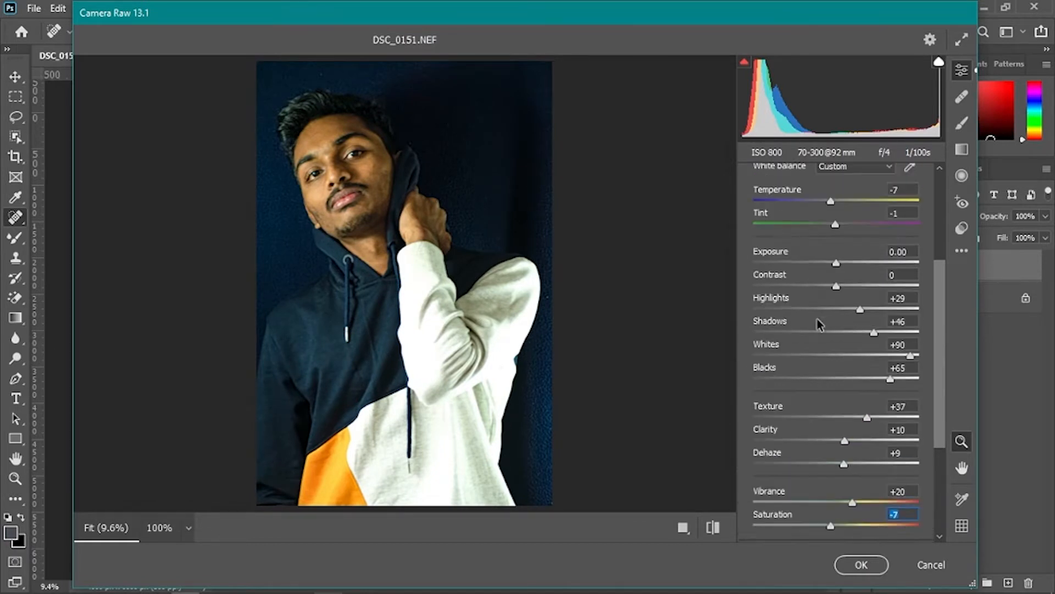
pyautogui.scroll(-5, 849, 390)
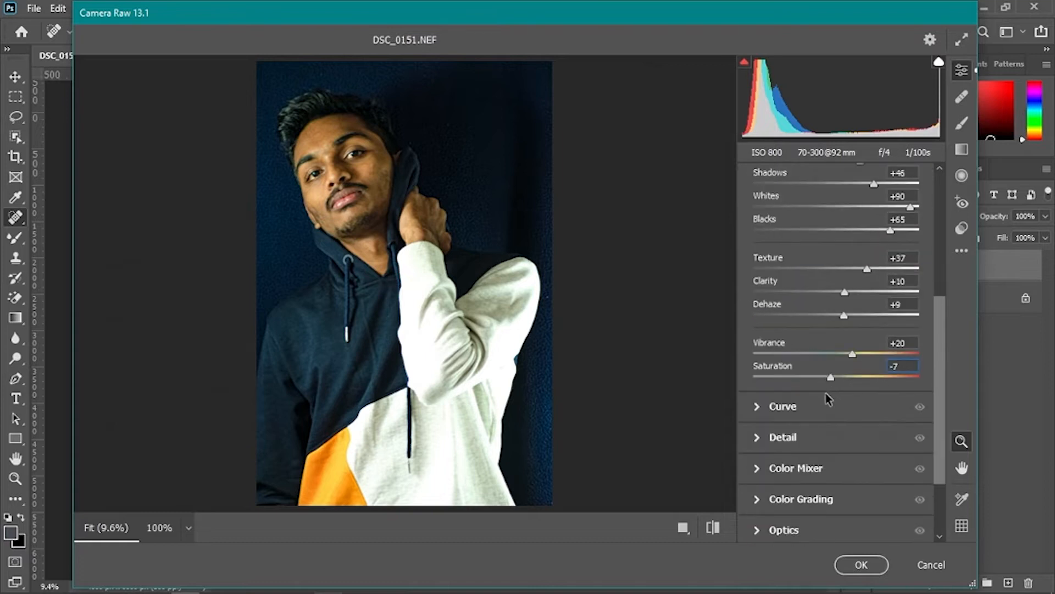
# - Add point curve points at about input 127 / output 130 and input 60 / output 64
pyautogui.click(756, 407)
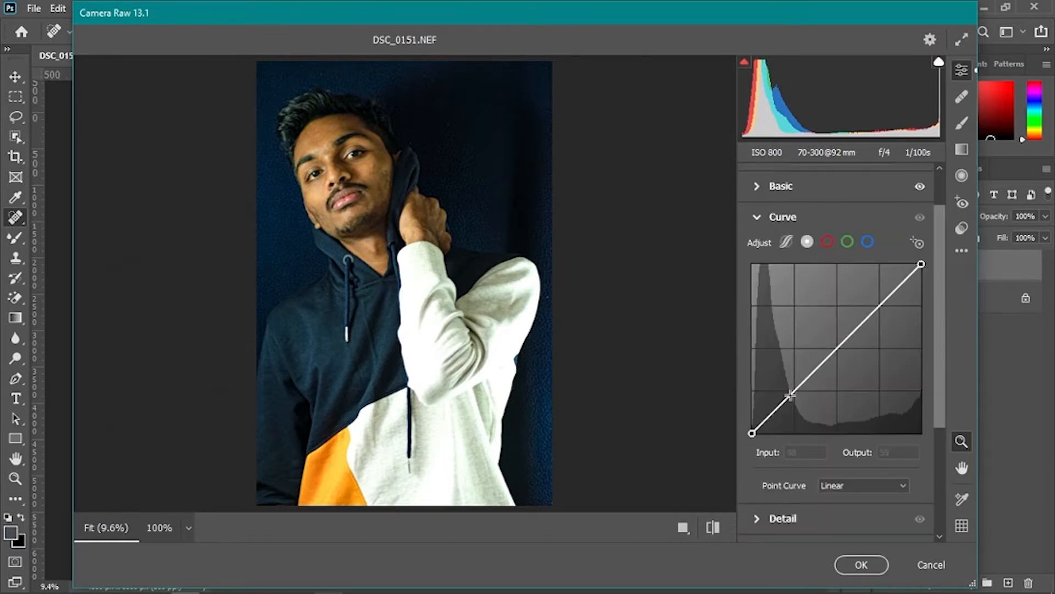
pyautogui.moveTo(796, 393); pyautogui.dragTo(799, 397)
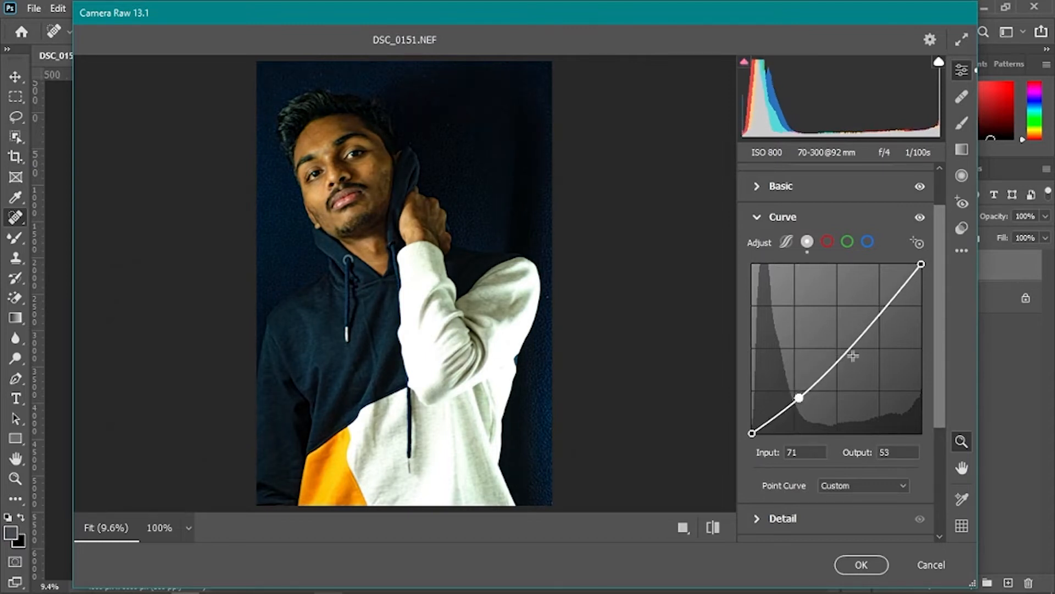
pyautogui.moveTo(842, 351); pyautogui.dragTo(836, 346)
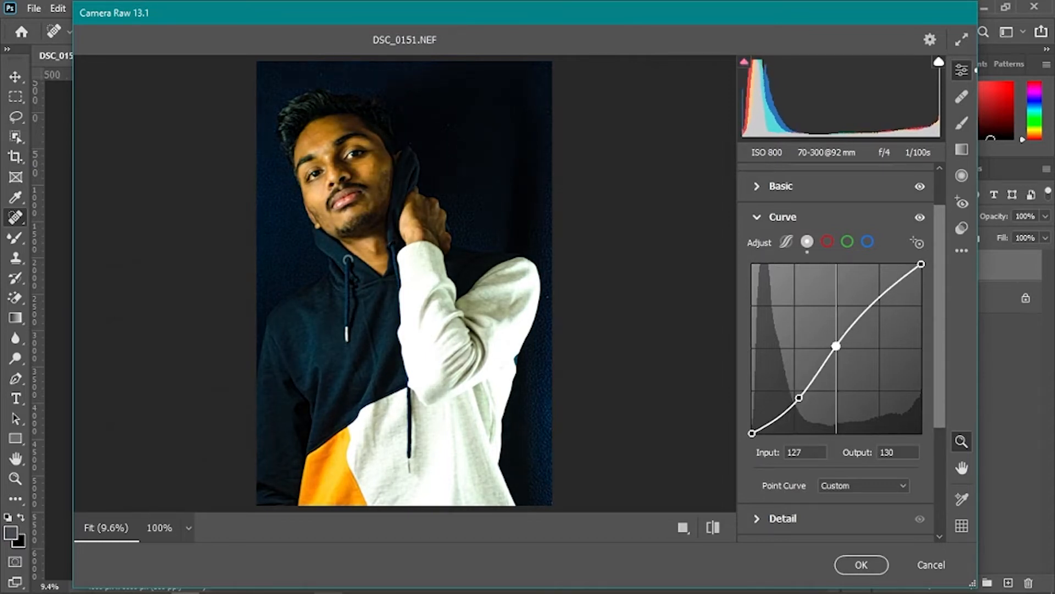
pyautogui.click(799, 398)
pyautogui.press('Delete')
pyautogui.click(795, 391)
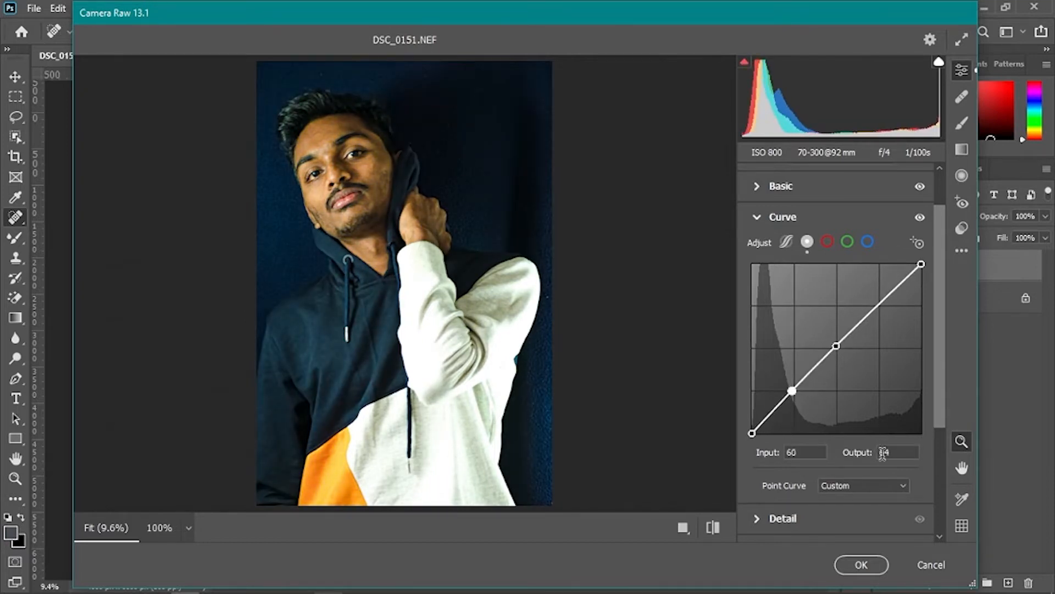
# - Reduce Shadows to +35 and Blacks to +43 in the Basic settings
pyautogui.scroll(-5, 836, 456)
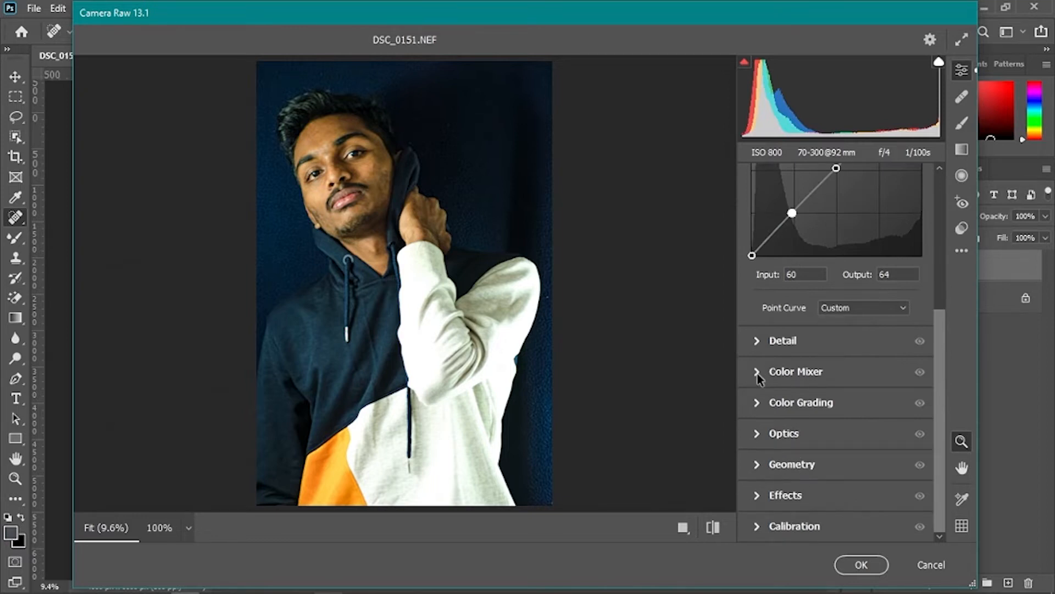
pyautogui.click(757, 374)
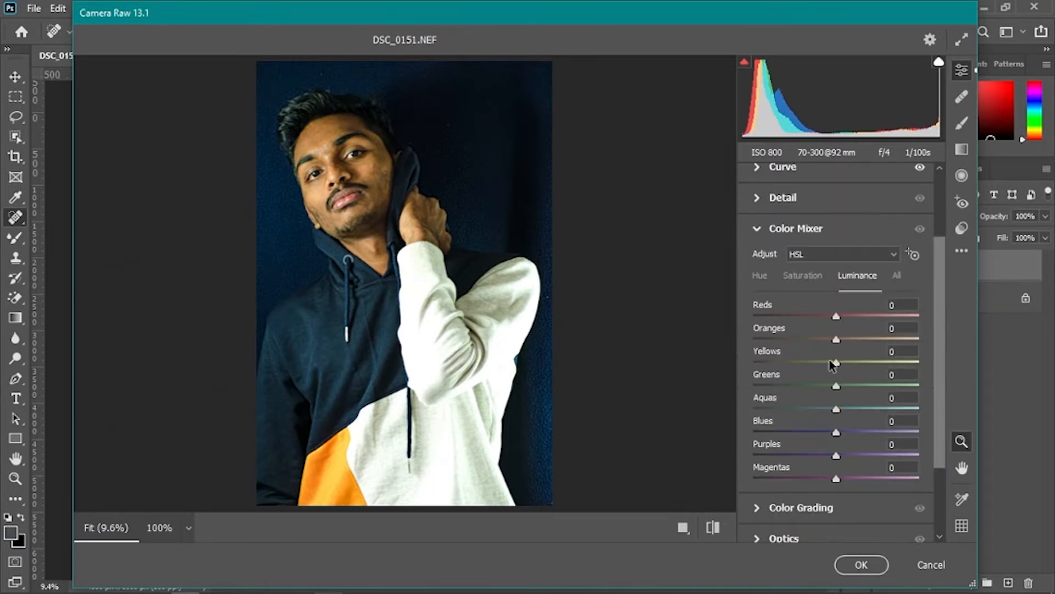
pyautogui.click(757, 229)
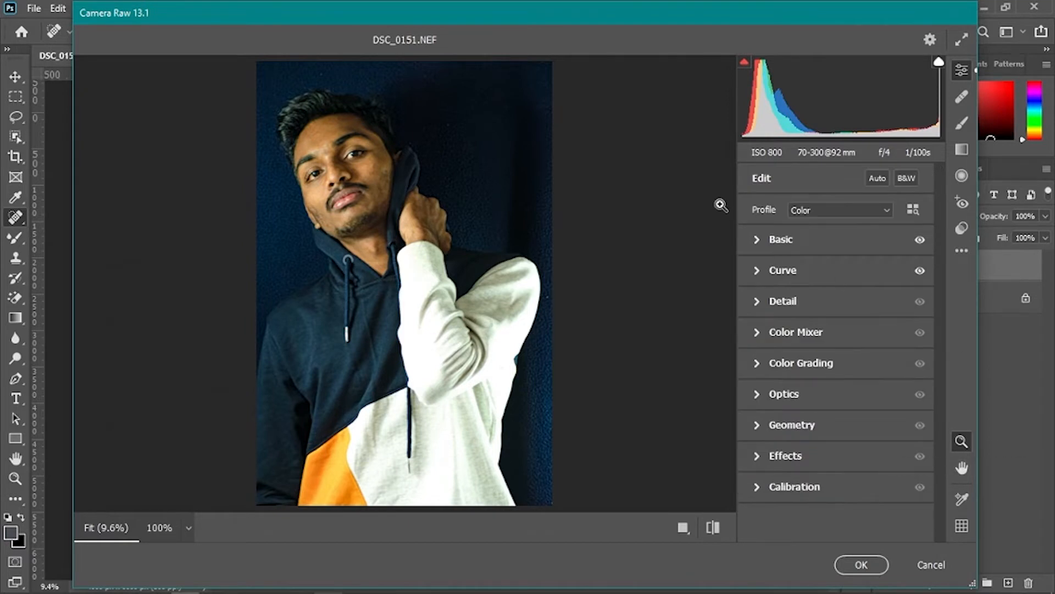
pyautogui.click(757, 239)
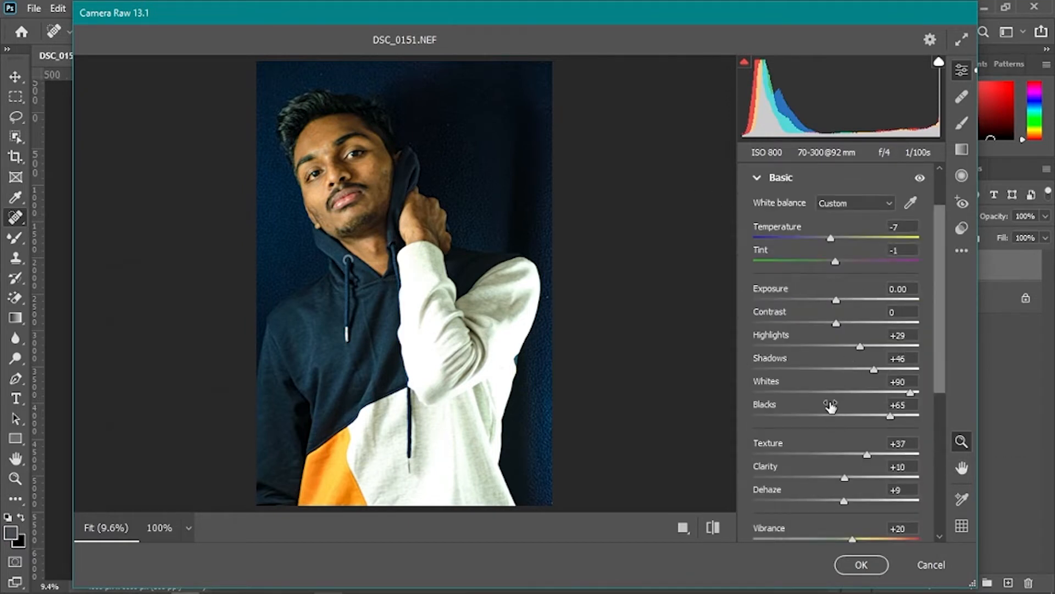
pyautogui.moveTo(874, 370); pyautogui.dragTo(866, 373)
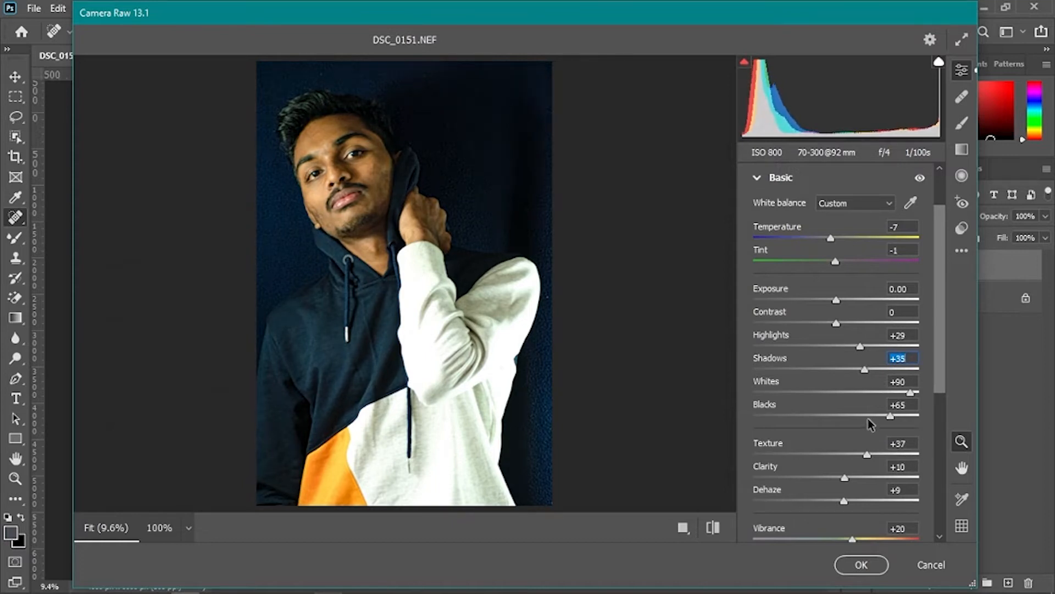
pyautogui.moveTo(891, 415); pyautogui.dragTo(875, 413)
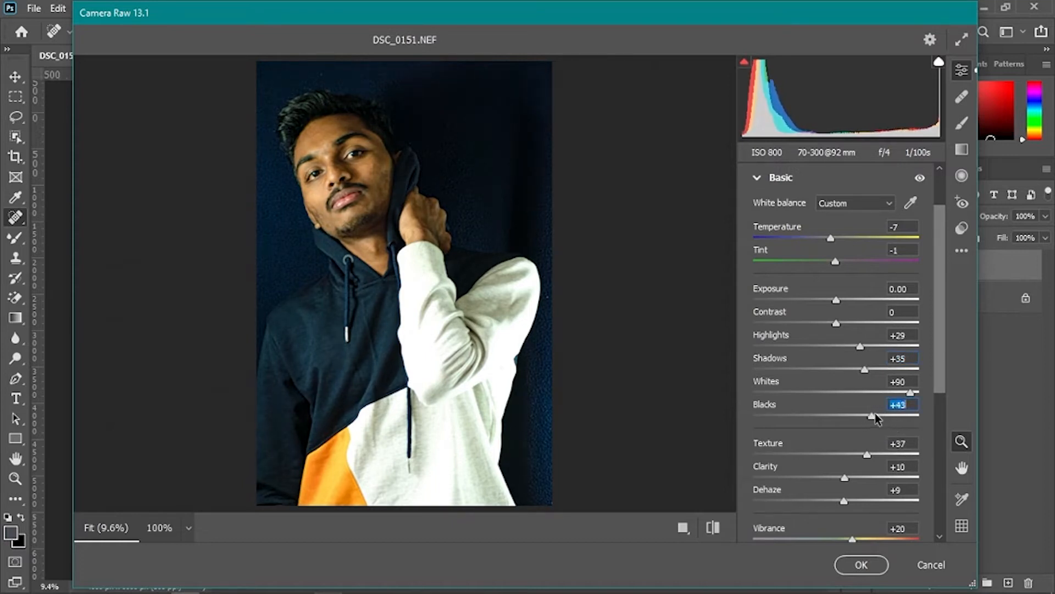
# - Add a Highlight Priority vignette of -47 with Midpoint 43, Roundness -46 and Feather 66
pyautogui.moveTo(940, 353); pyautogui.dragTo(943, 473)
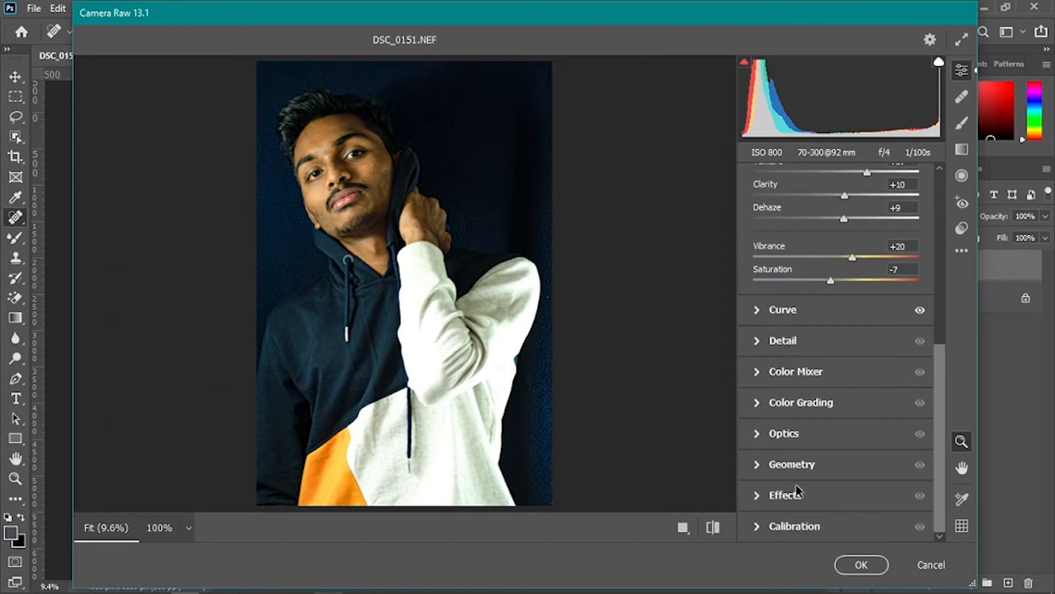
pyautogui.click(762, 498)
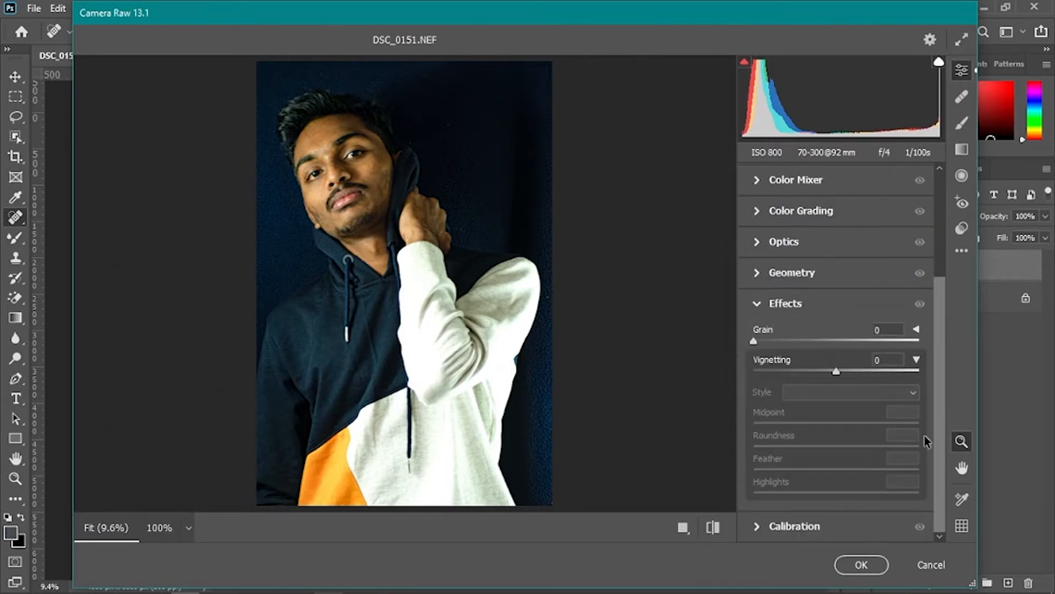
pyautogui.moveTo(836, 372); pyautogui.dragTo(823, 372)
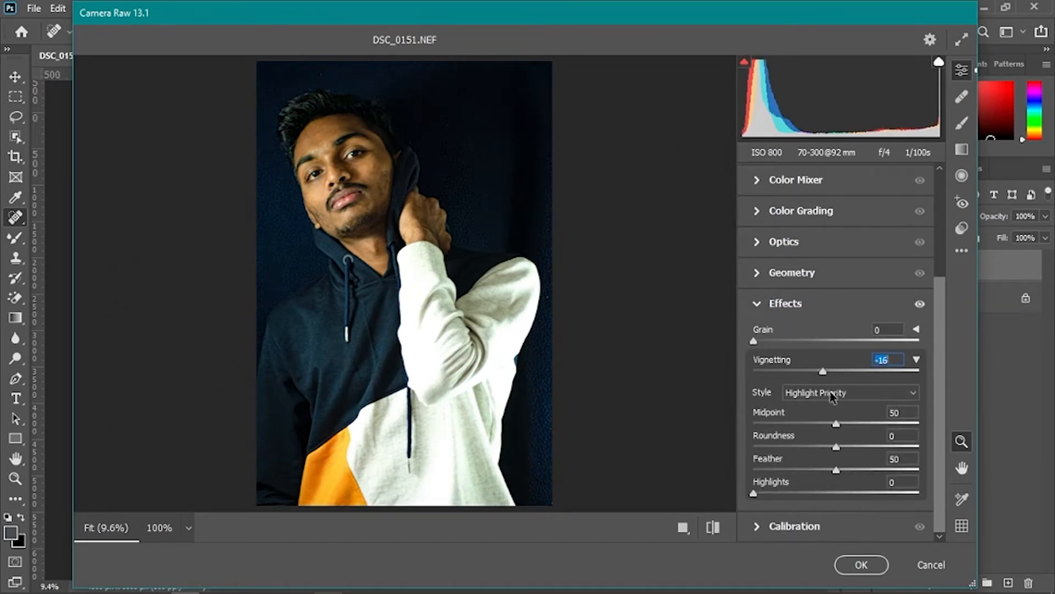
pyautogui.moveTo(816, 371); pyautogui.dragTo(741, 363)
pyautogui.moveTo(836, 423); pyautogui.dragTo(905, 446)
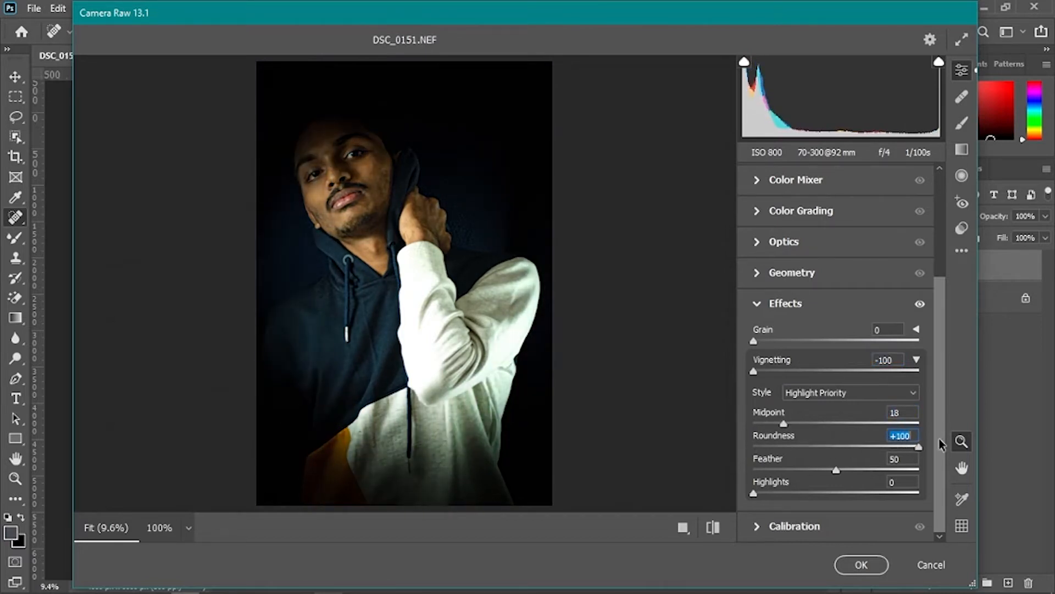
pyautogui.click(759, 445)
pyautogui.moveTo(757, 450); pyautogui.dragTo(862, 468)
pyautogui.moveTo(791, 425); pyautogui.dragTo(823, 428)
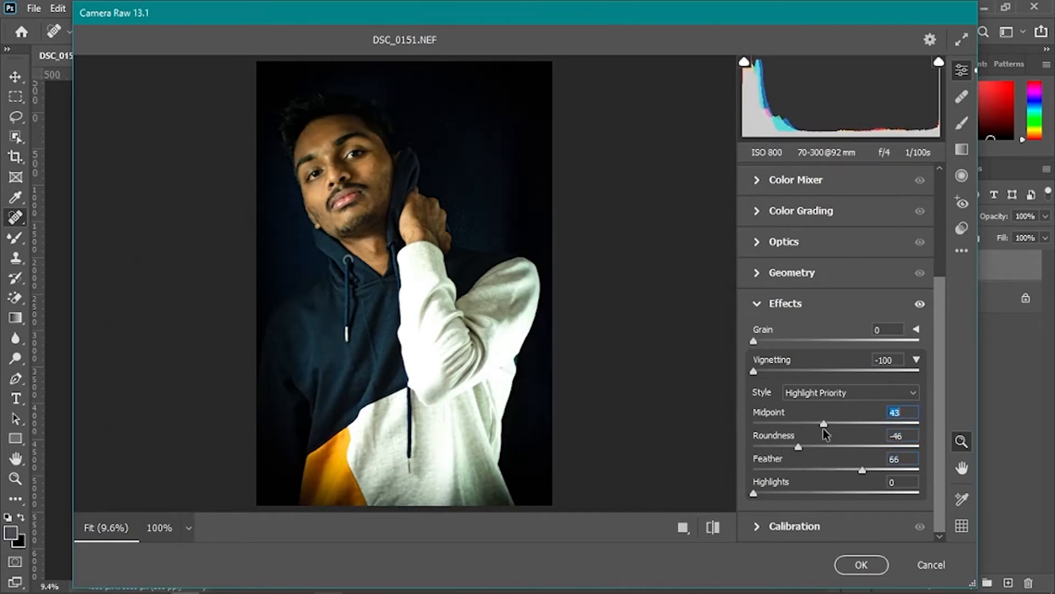
pyautogui.click(799, 373)
pyautogui.moveTo(799, 376); pyautogui.dragTo(797, 375)
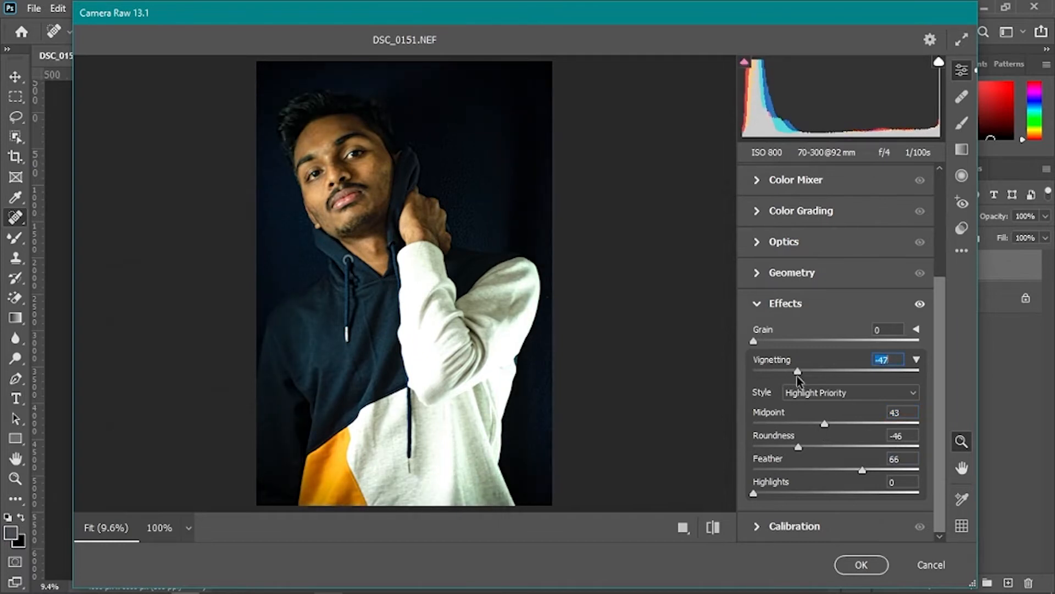
# - Toggle the Effects adjustments off and on to compare the vignette
pyautogui.click(916, 305)
pyautogui.click(917, 305)
pyautogui.click(918, 305)
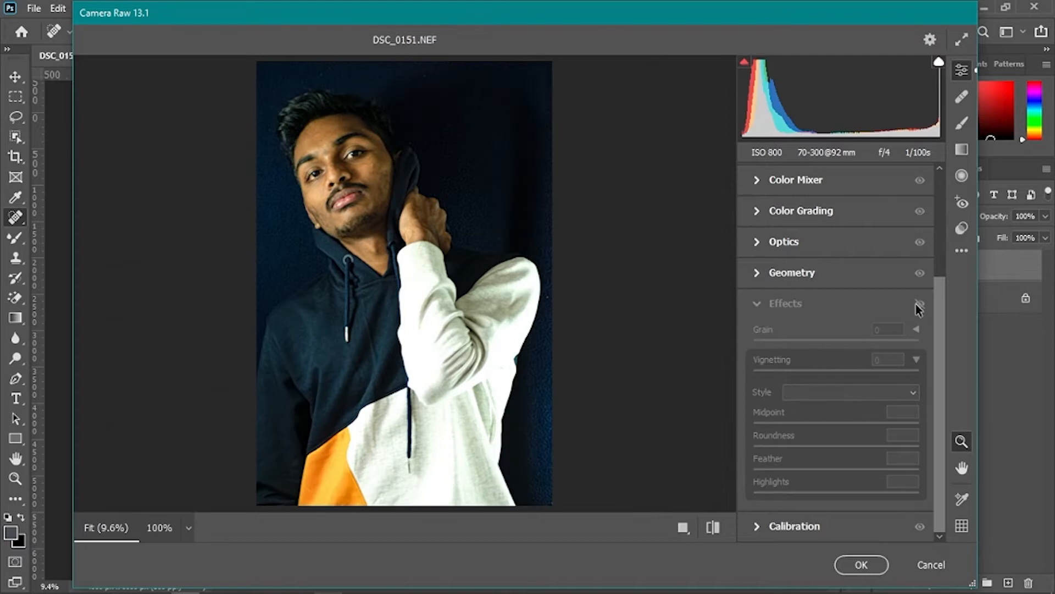
pyautogui.click(918, 305)
# - Set the vignetting amount to -34 and Midpoint to 56
pyautogui.moveTo(798, 373); pyautogui.dragTo(808, 372)
pyautogui.moveTo(824, 423); pyautogui.dragTo(848, 420)
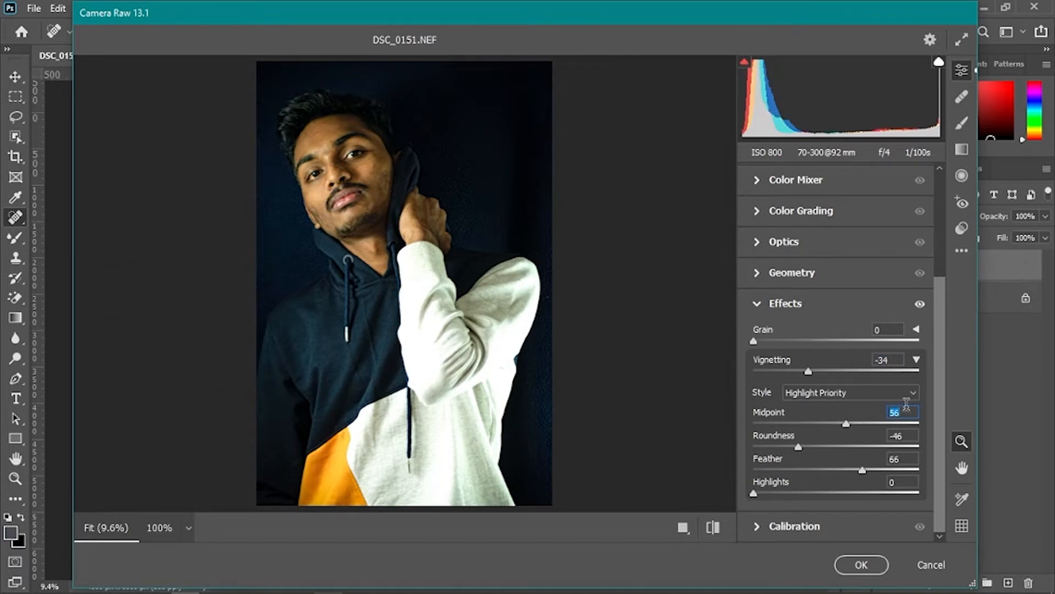
# - Set the Blue Primary saturation to +100 in Calibration
pyautogui.click(847, 526)
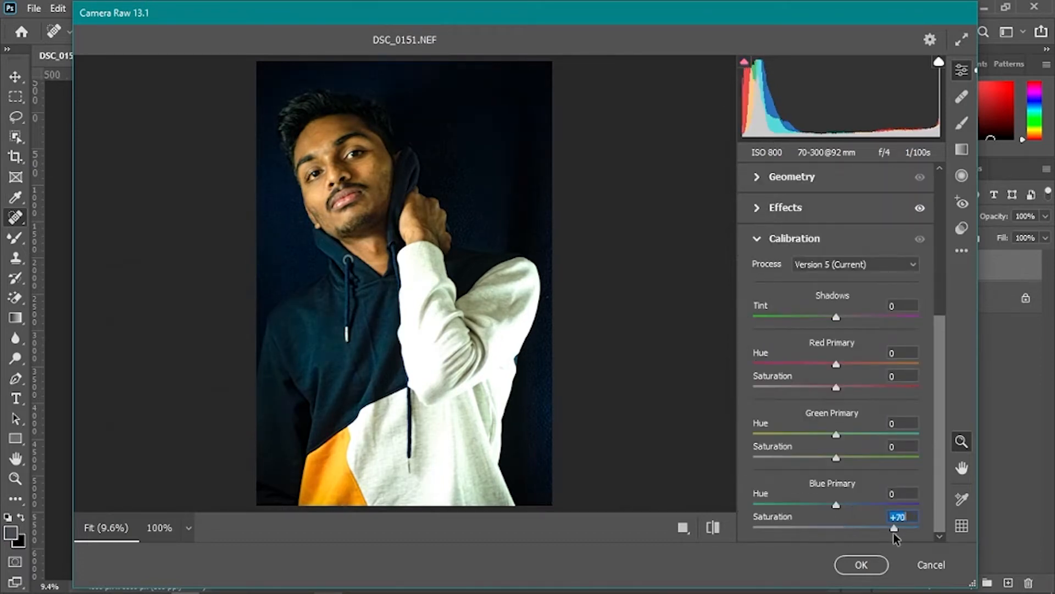
pyautogui.moveTo(893, 533); pyautogui.dragTo(934, 530)
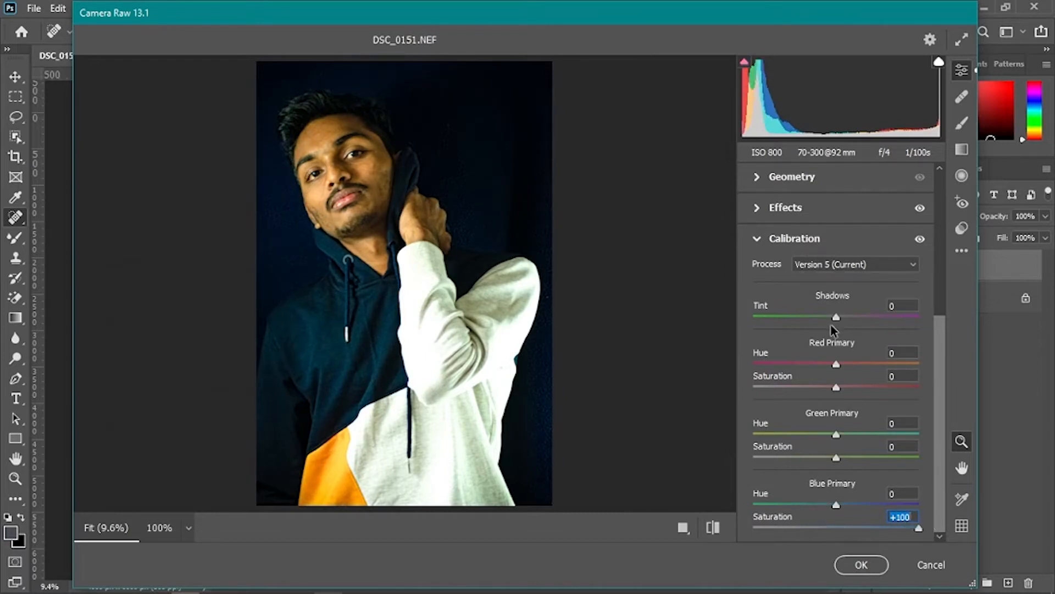
# - Reduce Oranges saturation to -6 and Yellows to -4 by dragging on the face in the Color Mixer, comparing it off and on
pyautogui.scroll(5, 802, 330)
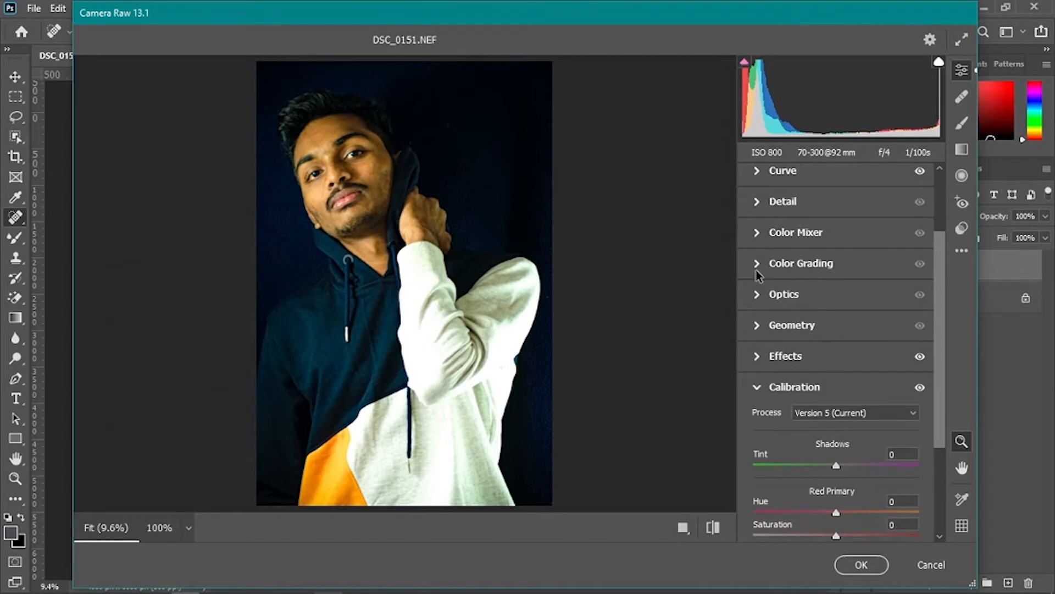
pyautogui.click(758, 234)
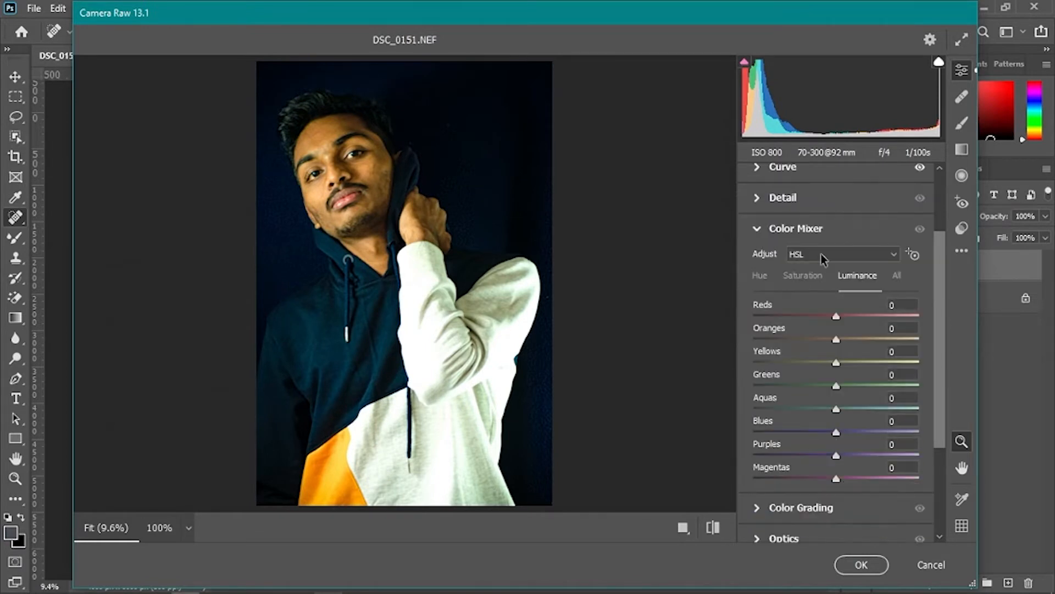
pyautogui.click(803, 276)
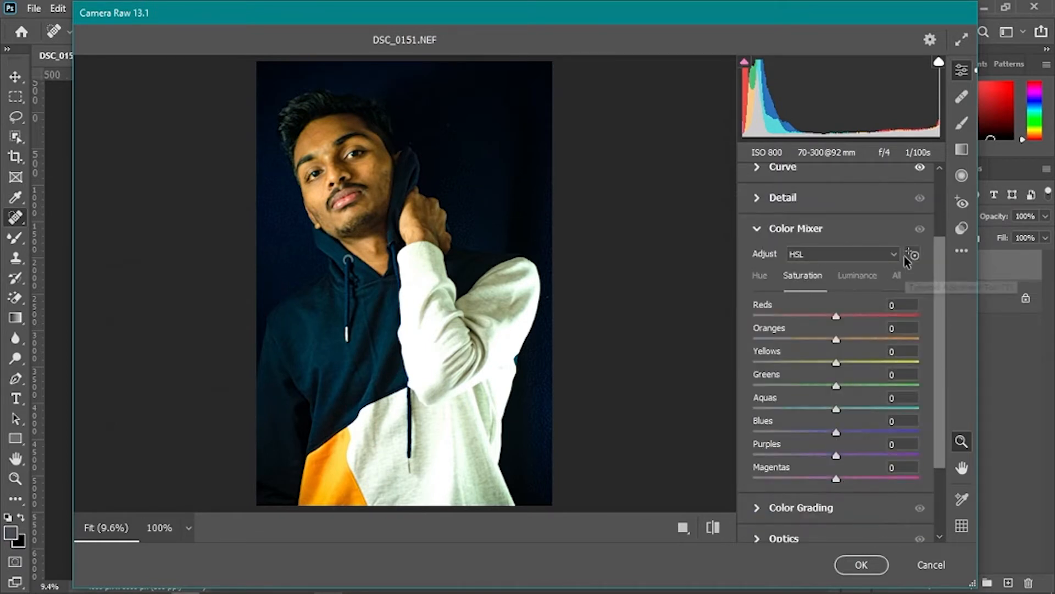
pyautogui.moveTo(313, 195); pyautogui.dragTo(312, 196)
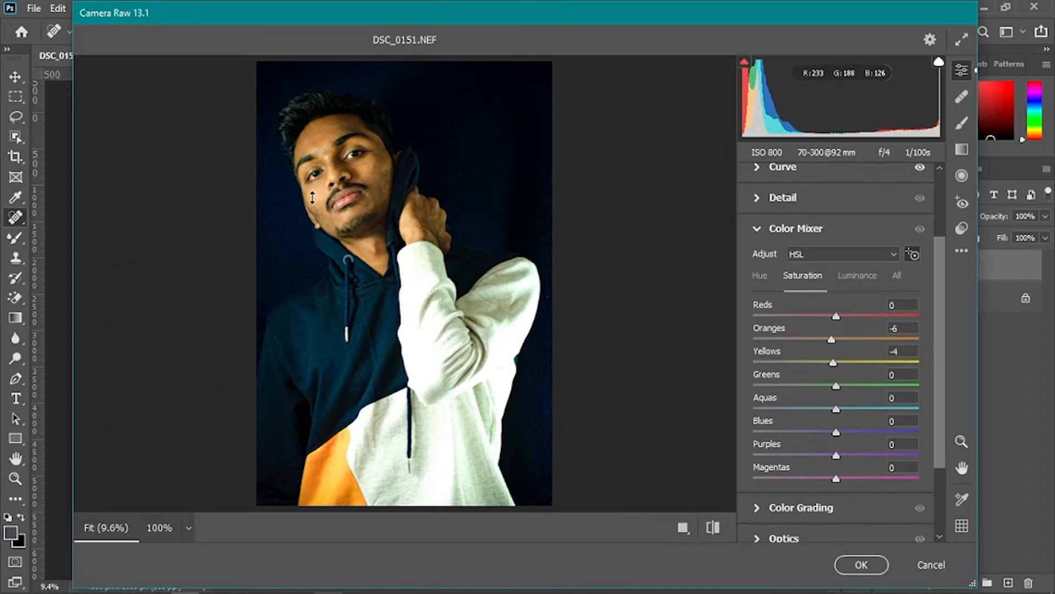
pyautogui.click(920, 229)
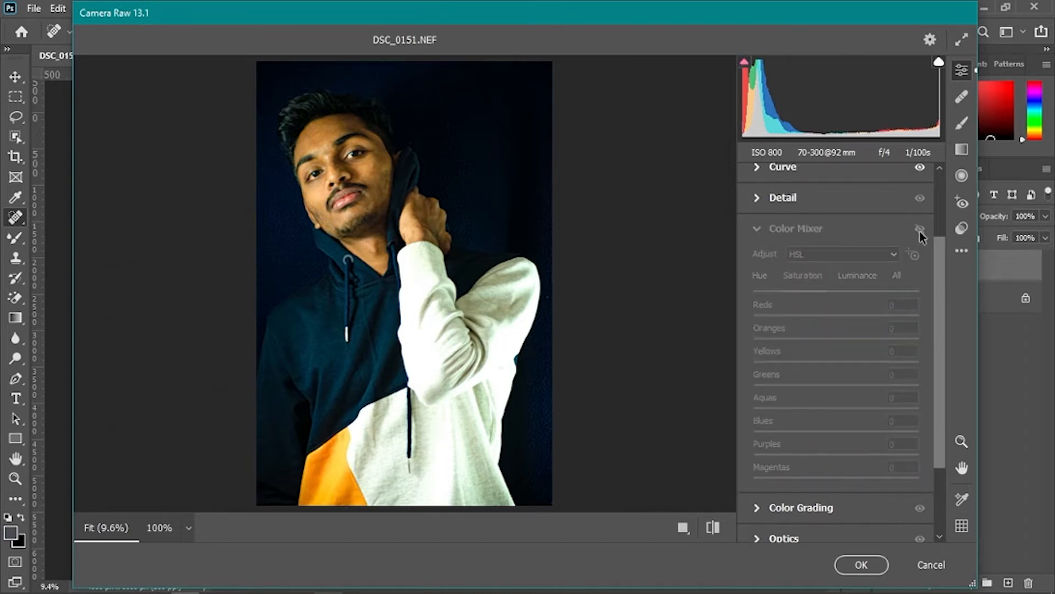
pyautogui.click(920, 229)
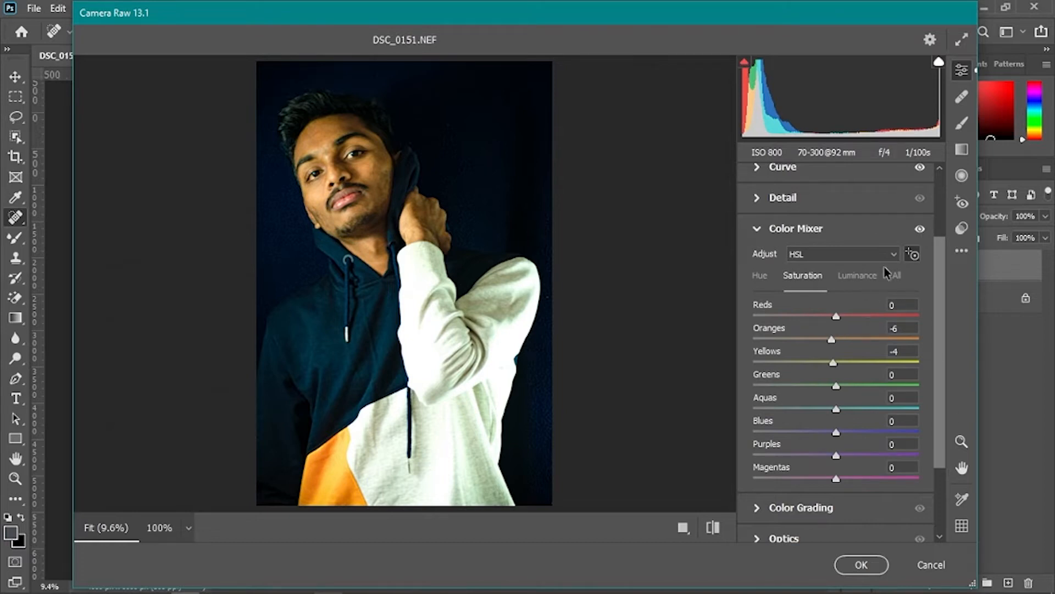
# - Raise Oranges luminance to +15 and Yellows to +9, view before and after side by side, and commit the Camera Raw edits
pyautogui.click(870, 278)
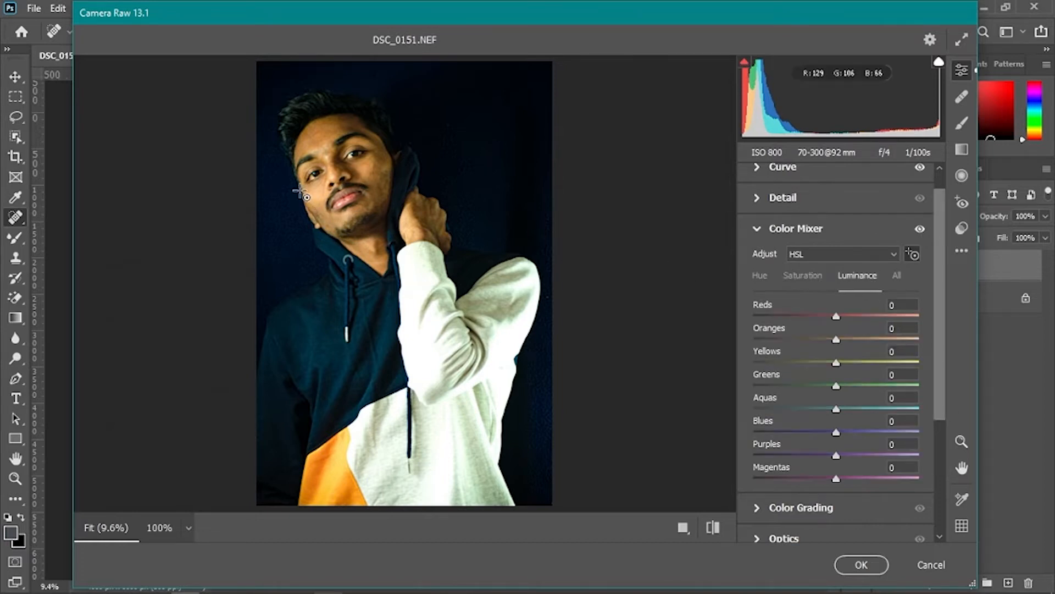
pyautogui.moveTo(319, 193)
pyautogui.mouseDown()
pyautogui.moveTo(321, 172)
pyautogui.moveTo(322, 181)
pyautogui.mouseUp()
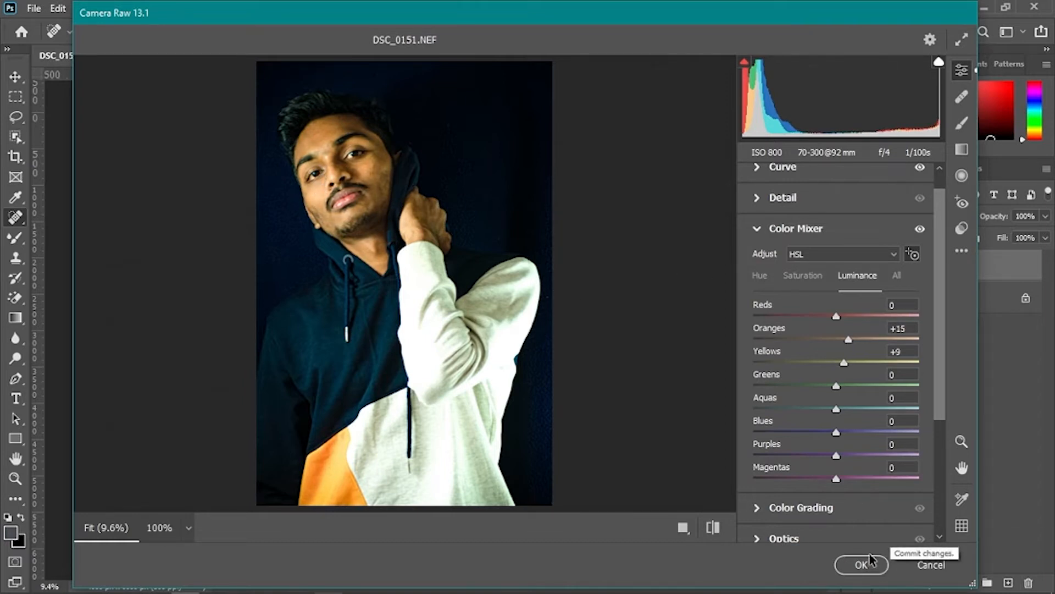
pyautogui.click(712, 527)
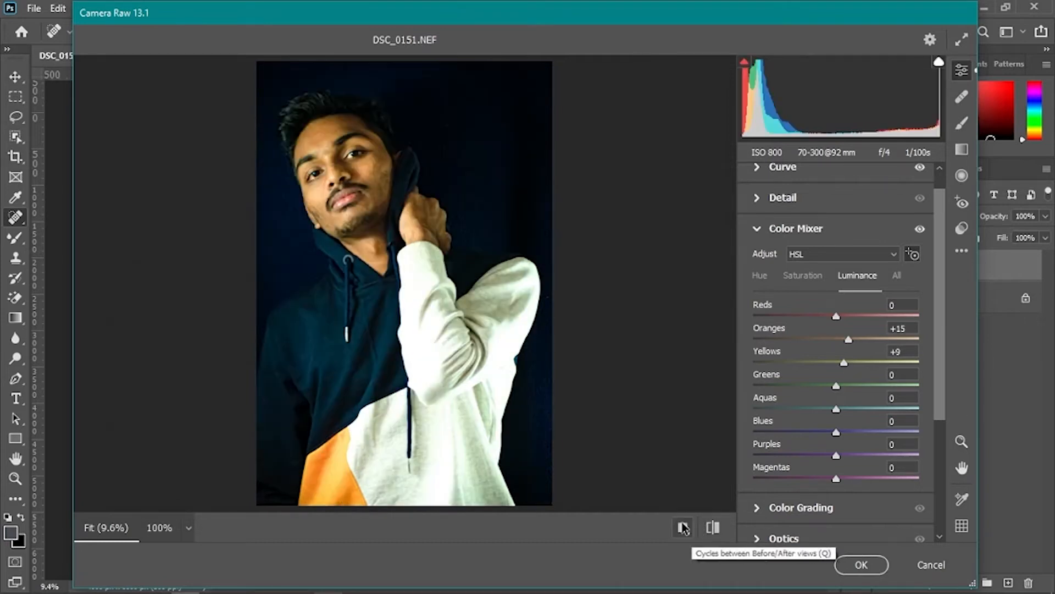
pyautogui.click(684, 528)
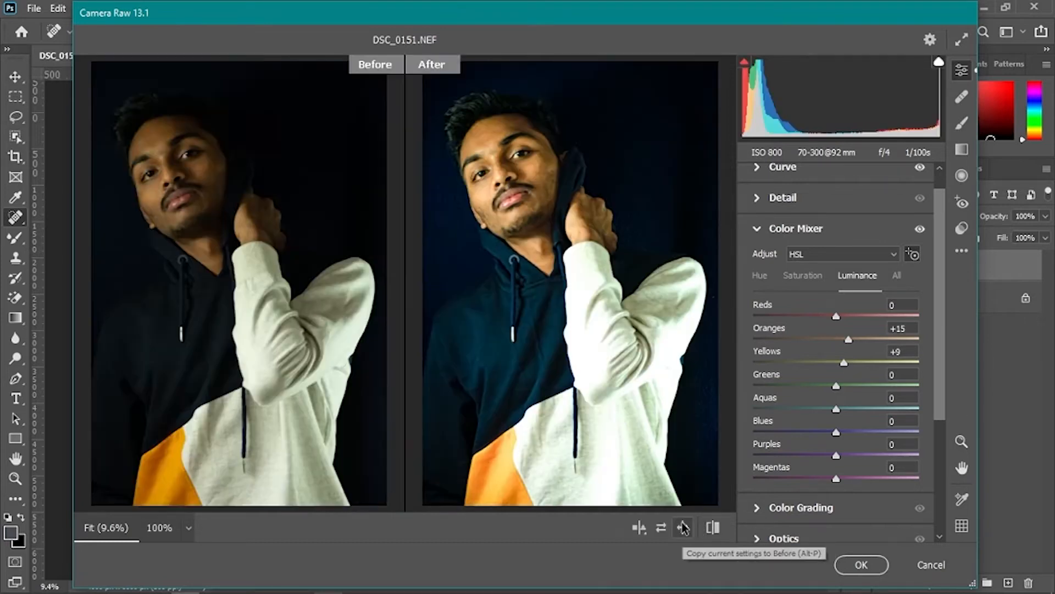
pyautogui.click(860, 565)
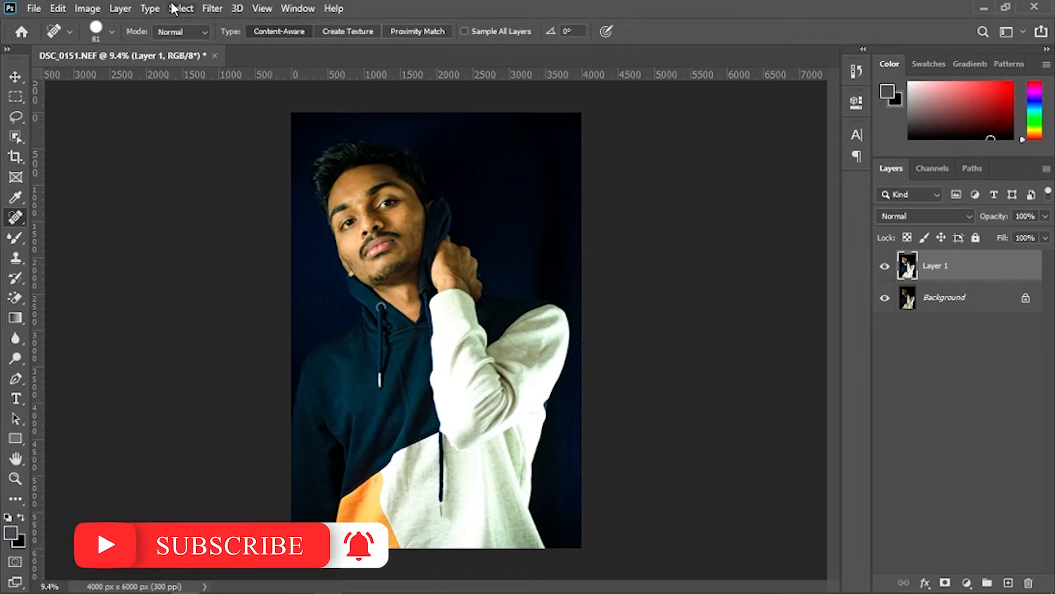
# - Duplicate the layer and open it in the Skylum Software Luminar filter
pyautogui.hotkey('ctrl', 'j')
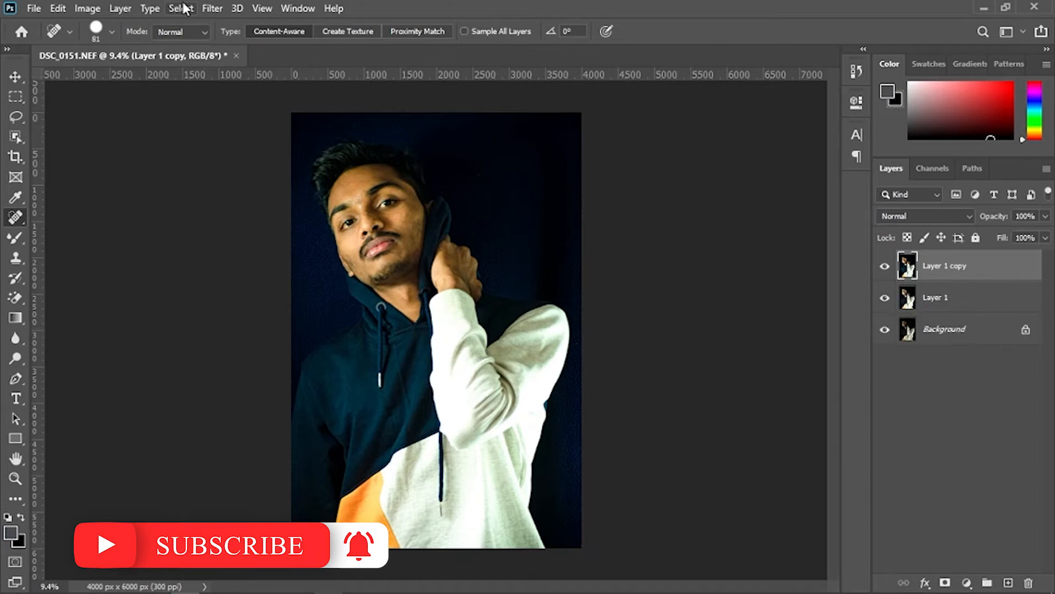
pyautogui.click(212, 8)
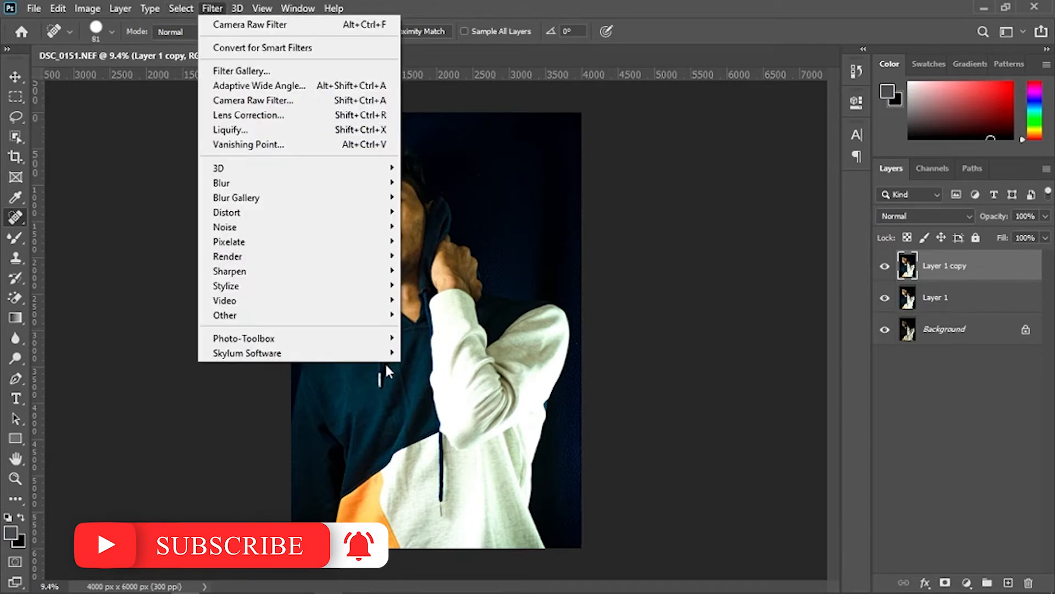
pyautogui.moveTo(385, 353)
pyautogui.click(422, 346)
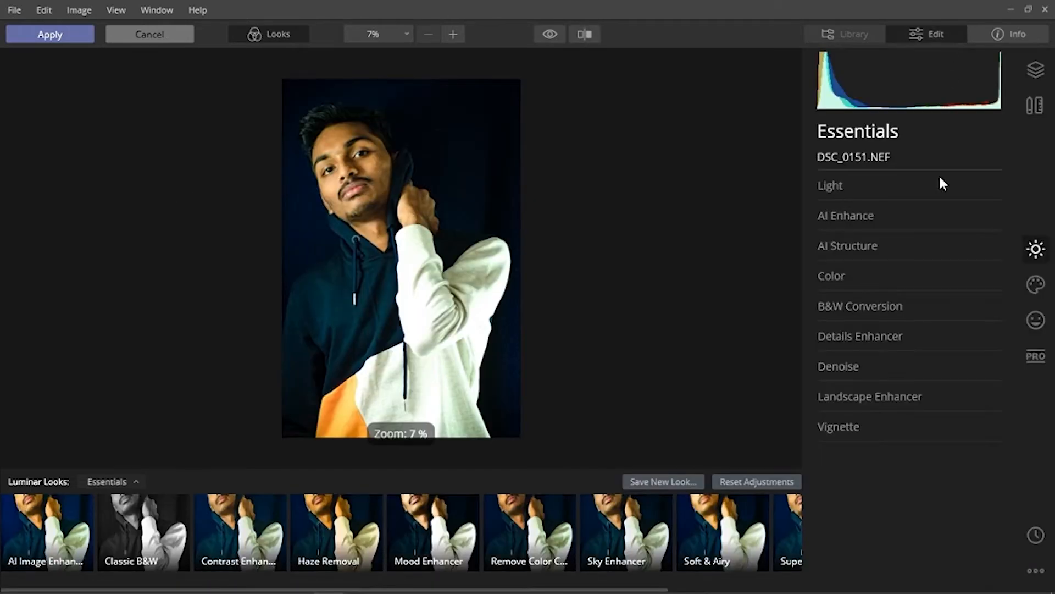
# - Open the Essentials edit tools and set AI Enhance's AI Accent to 30
pyautogui.click(841, 185)
pyautogui.click(841, 186)
pyautogui.click(862, 219)
pyautogui.click(875, 250)
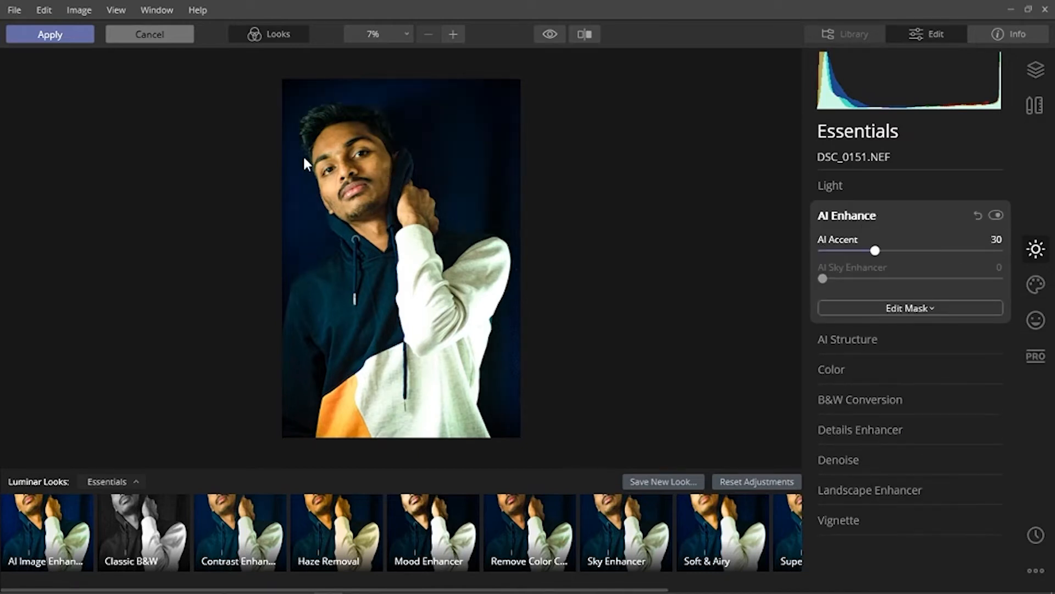
# - Zoom in to inspect the skin detail and toggle AI Enhance off and on to compare
pyautogui.doubleClick(424, 185)
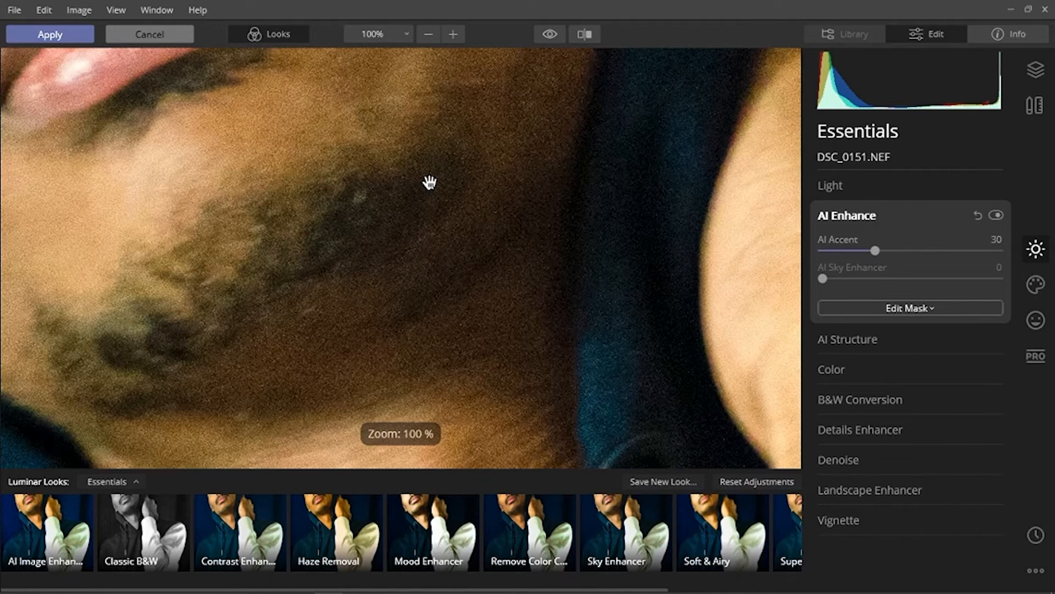
pyautogui.doubleClick(290, 164)
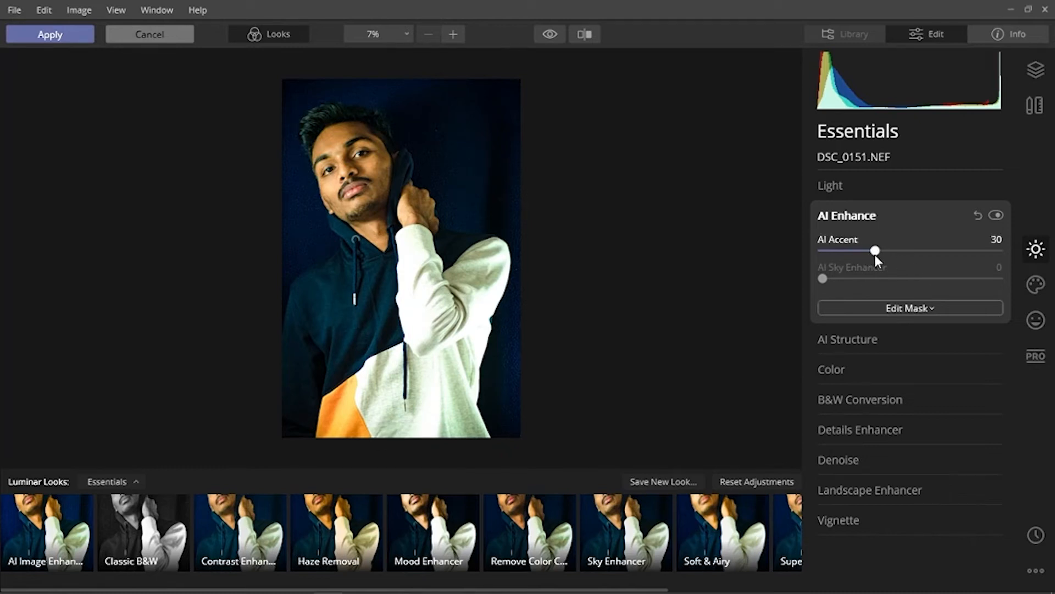
pyautogui.moveTo(869, 248)
pyautogui.mouseDown()
pyautogui.moveTo(955, 252)
pyautogui.moveTo(876, 251)
pyautogui.mouseUp()
pyautogui.click(996, 215)
pyautogui.click(995, 215)
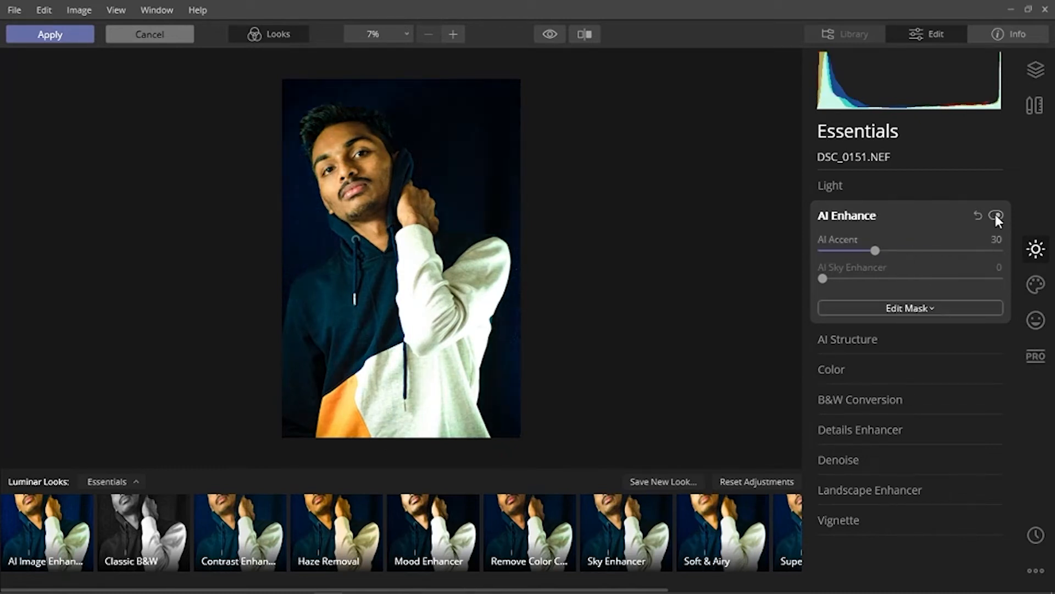
# - Apply AI Structure, zoom in on the face to compare it off and on, and set Amount to 18
pyautogui.click(875, 339)
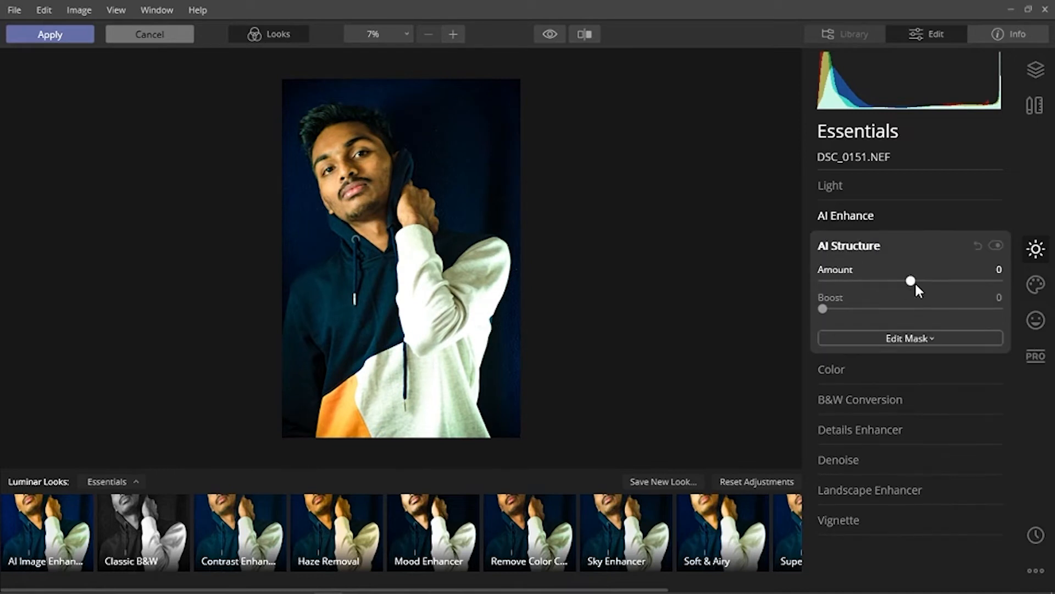
pyautogui.moveTo(911, 281); pyautogui.dragTo(943, 281)
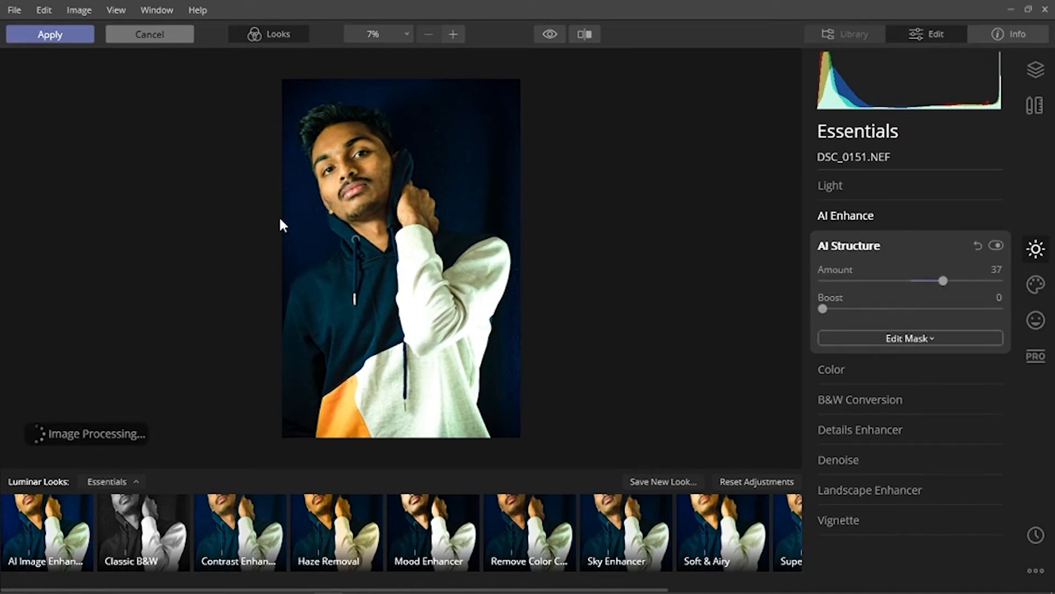
pyautogui.click(357, 183)
pyautogui.scroll(3, 615, 330)
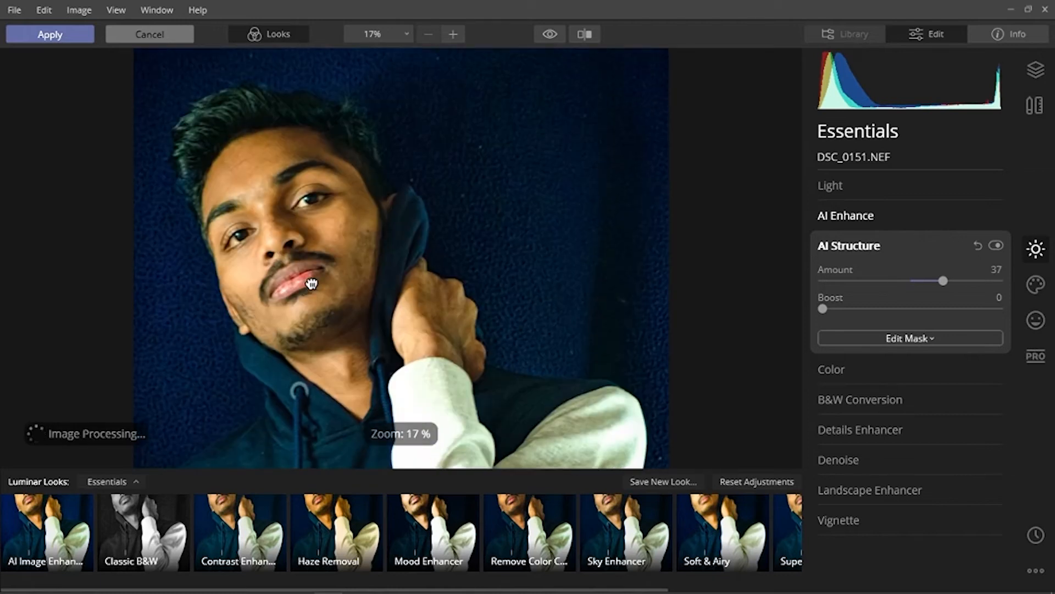
pyautogui.click(997, 245)
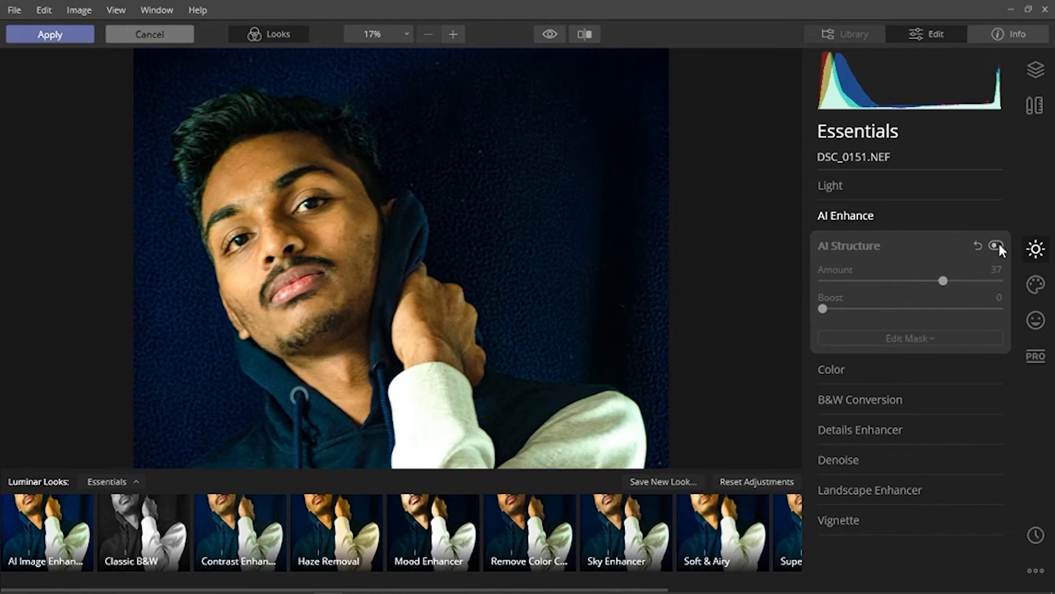
pyautogui.click(997, 245)
pyautogui.click(997, 245)
pyautogui.click(997, 245)
pyautogui.moveTo(943, 280); pyautogui.dragTo(926, 281)
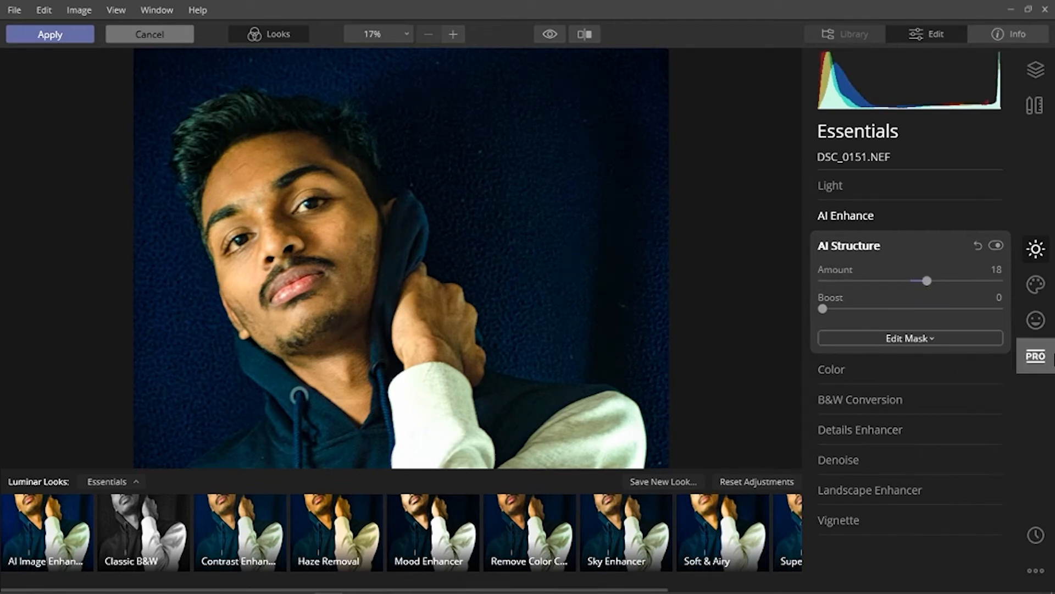
# - Open AI Skin Enhancer in the Portrait tools and set Amount to 14 and Shine Removal to 2
pyautogui.click(1042, 323)
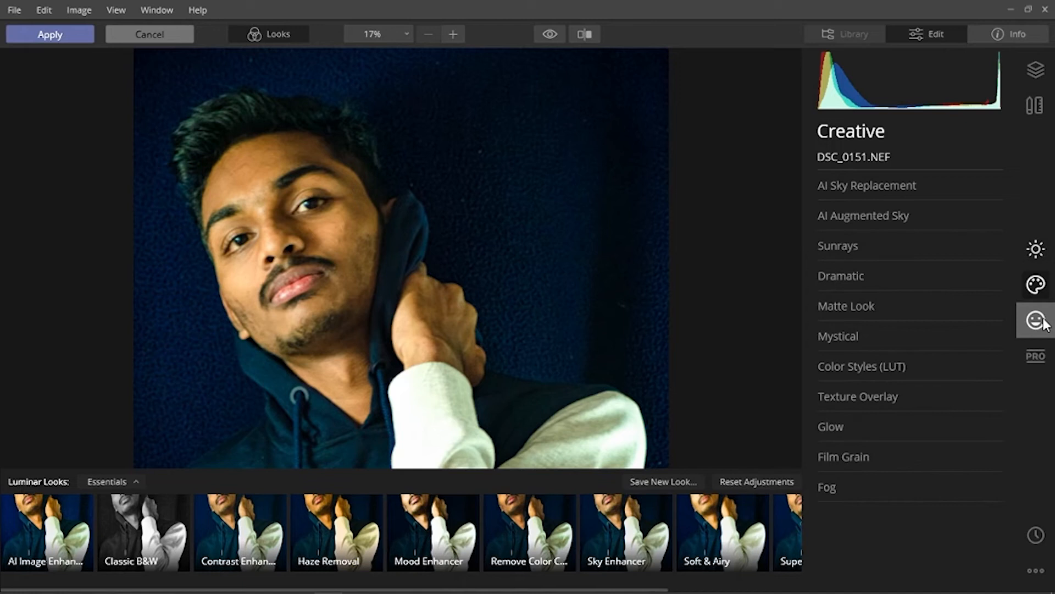
pyautogui.click(1043, 323)
pyautogui.click(886, 186)
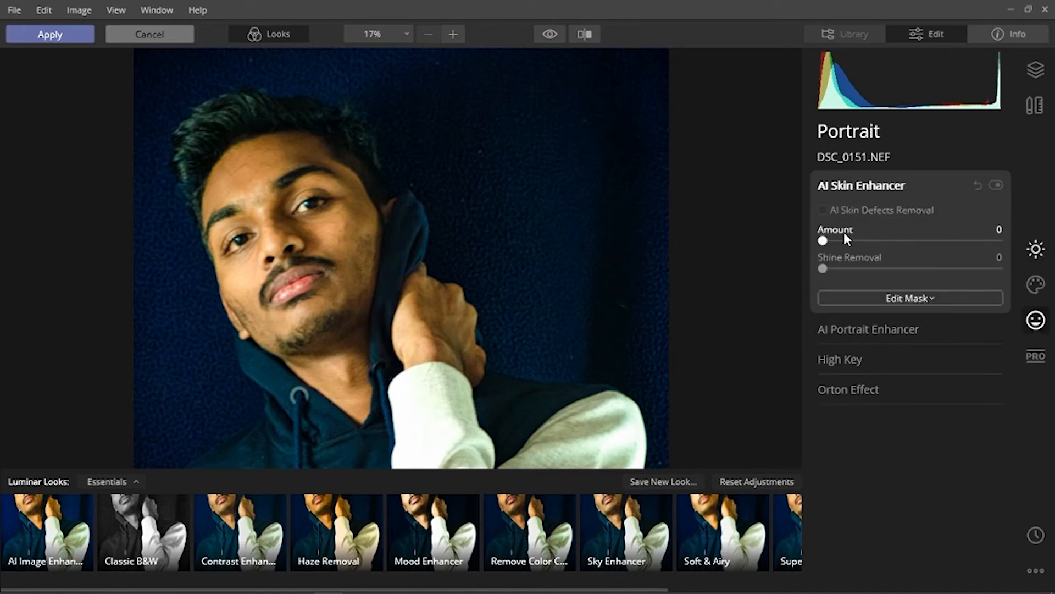
pyautogui.click(823, 210)
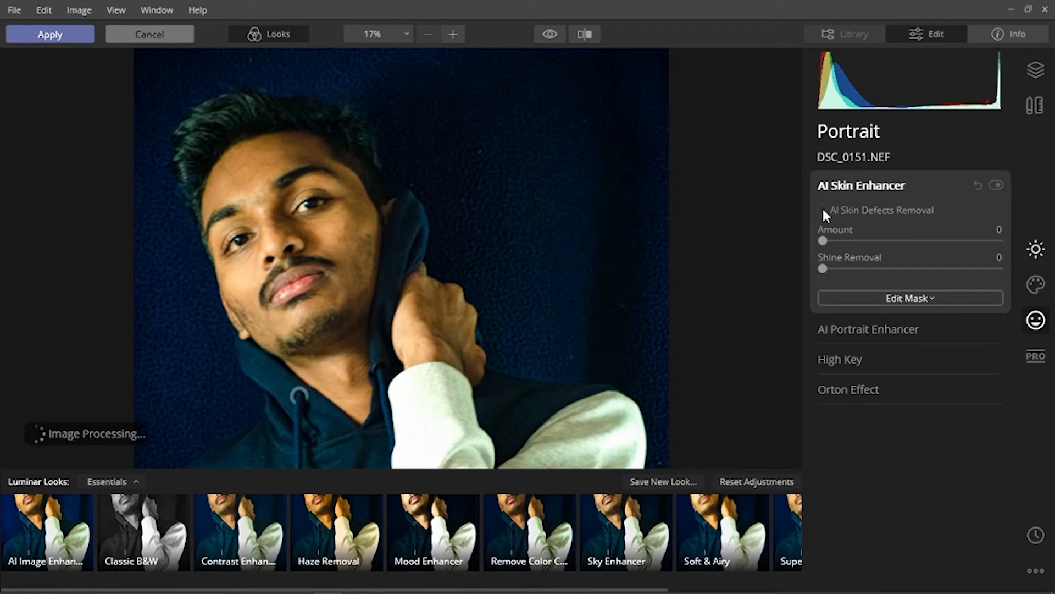
pyautogui.click(823, 210)
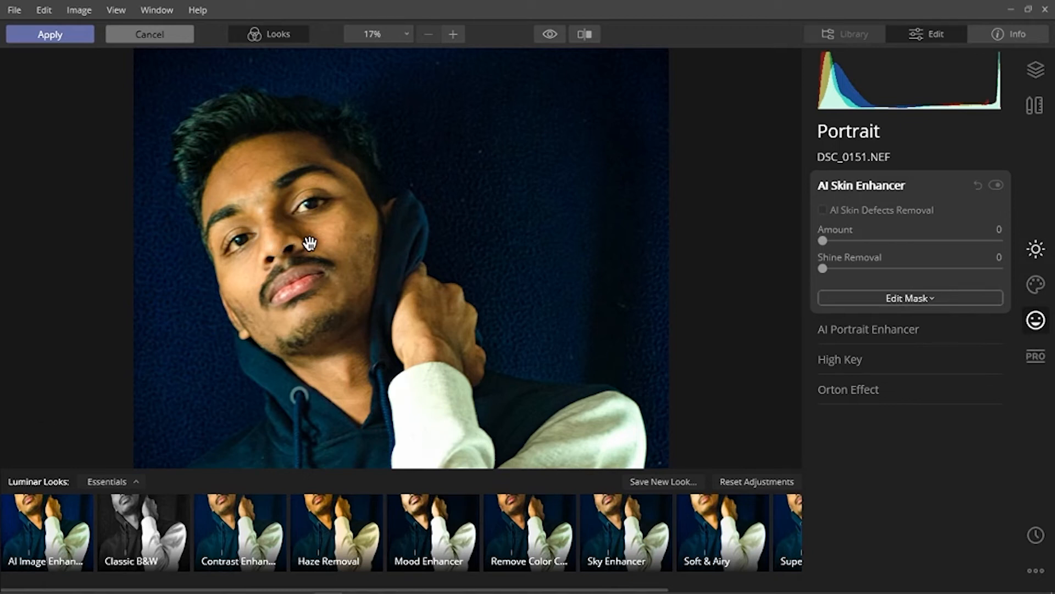
pyautogui.scroll(2, 309, 245)
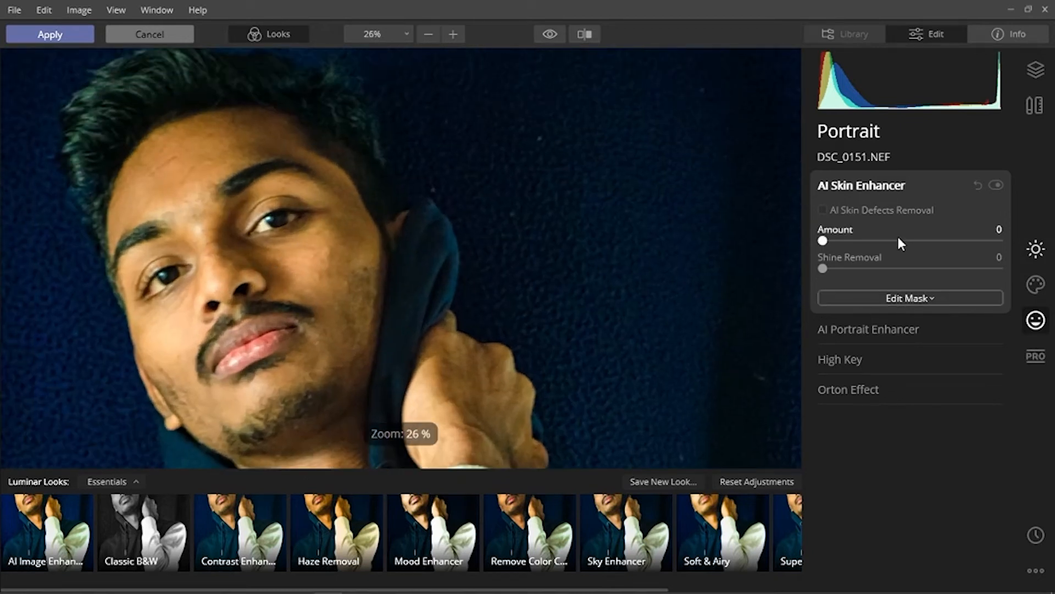
pyautogui.click(995, 186)
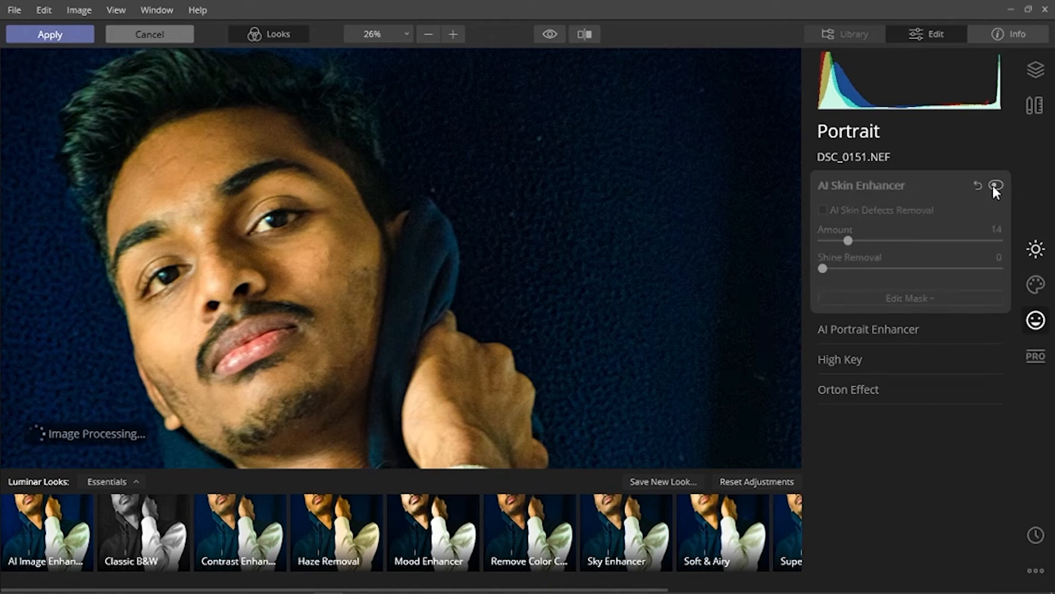
pyautogui.click(994, 185)
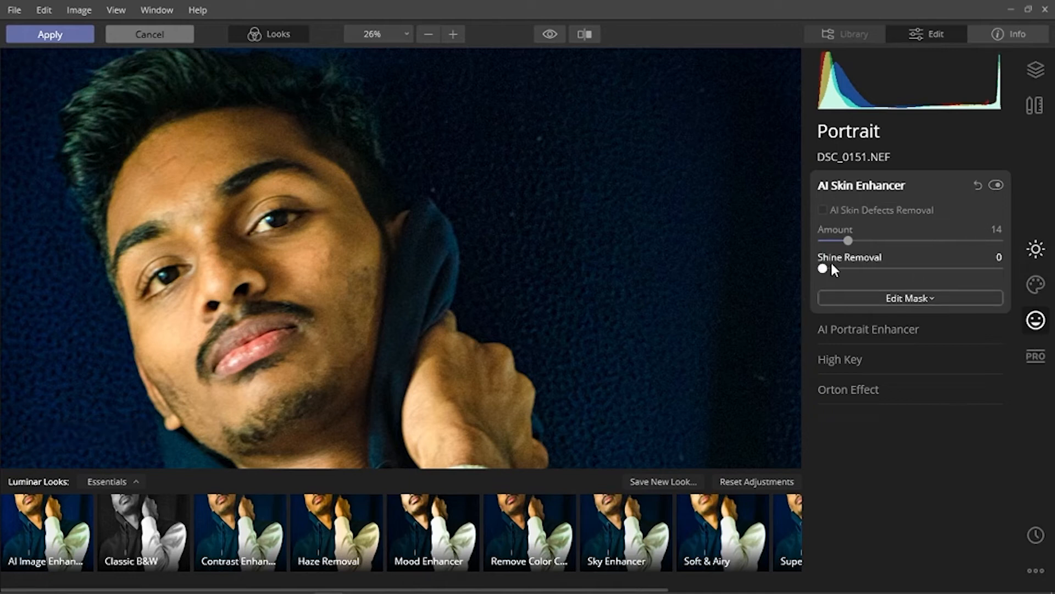
pyautogui.click(850, 269)
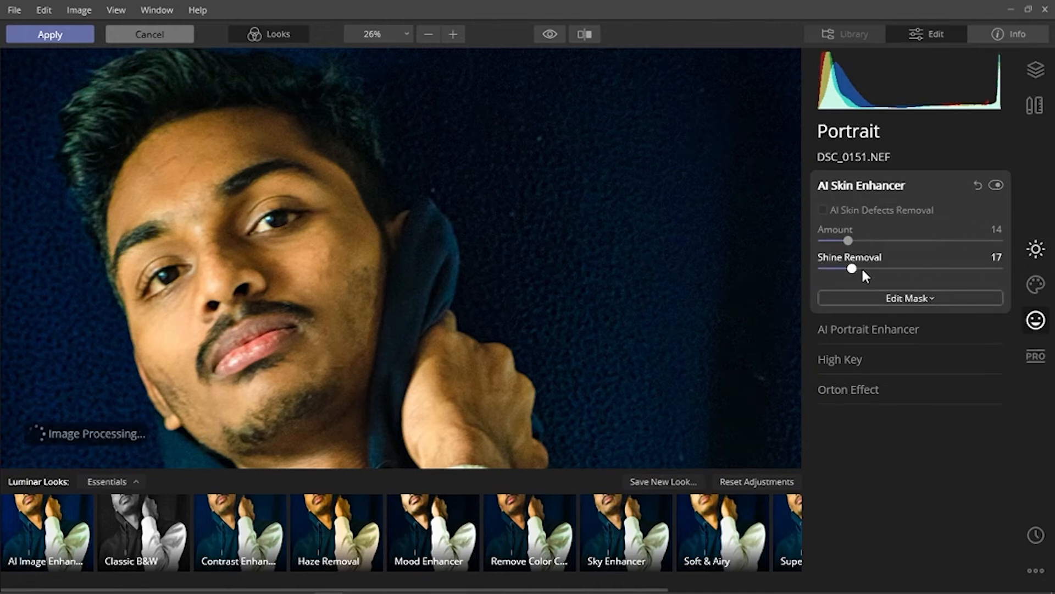
pyautogui.click(824, 269)
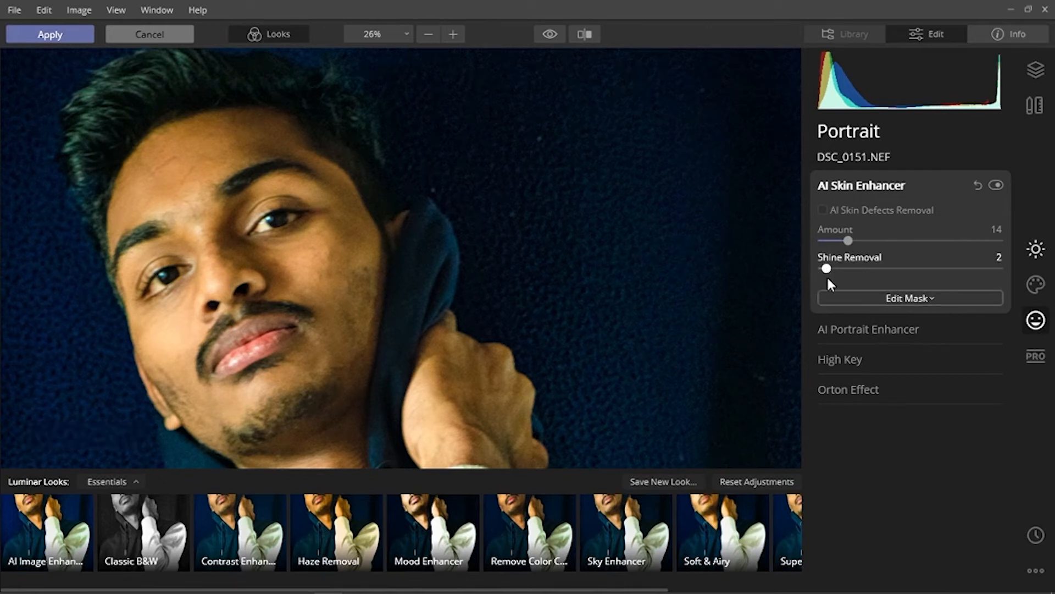
# - Open AI Portrait Enhancer and set Face Light to 29
pyautogui.click(862, 329)
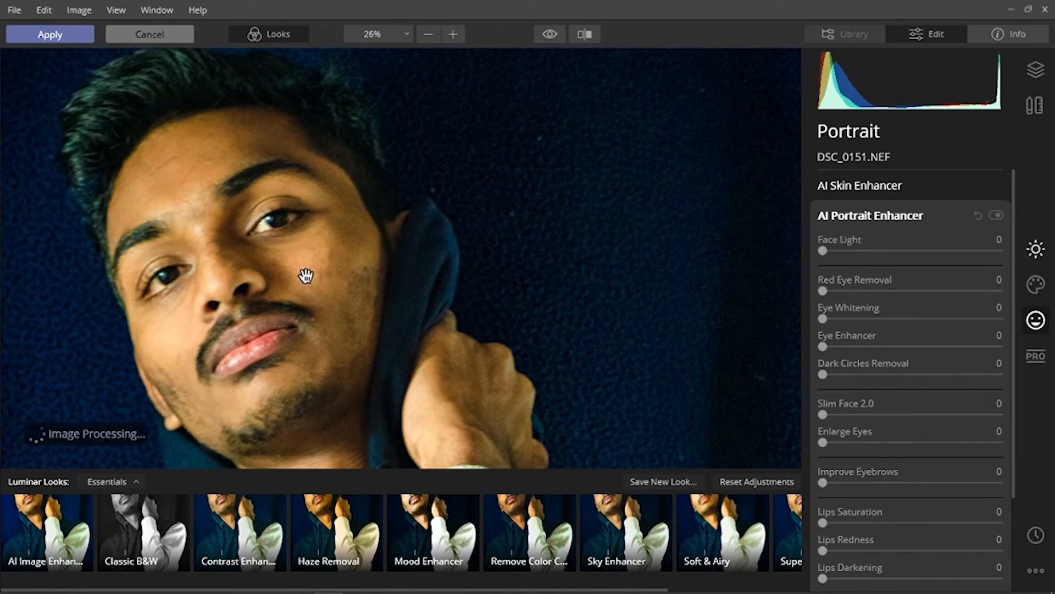
pyautogui.scroll(-3, 305, 277)
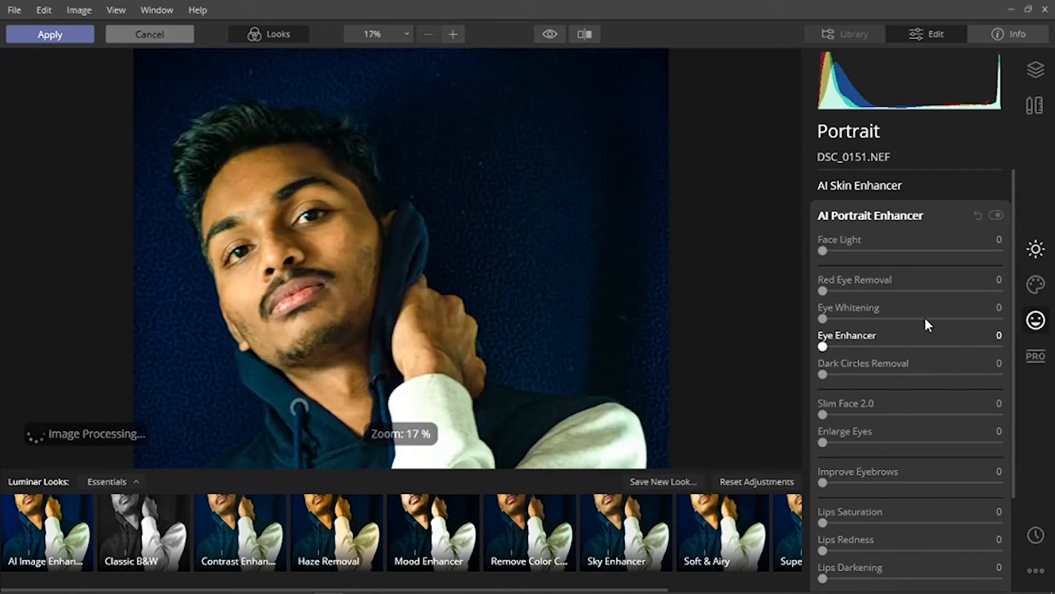
pyautogui.click(874, 252)
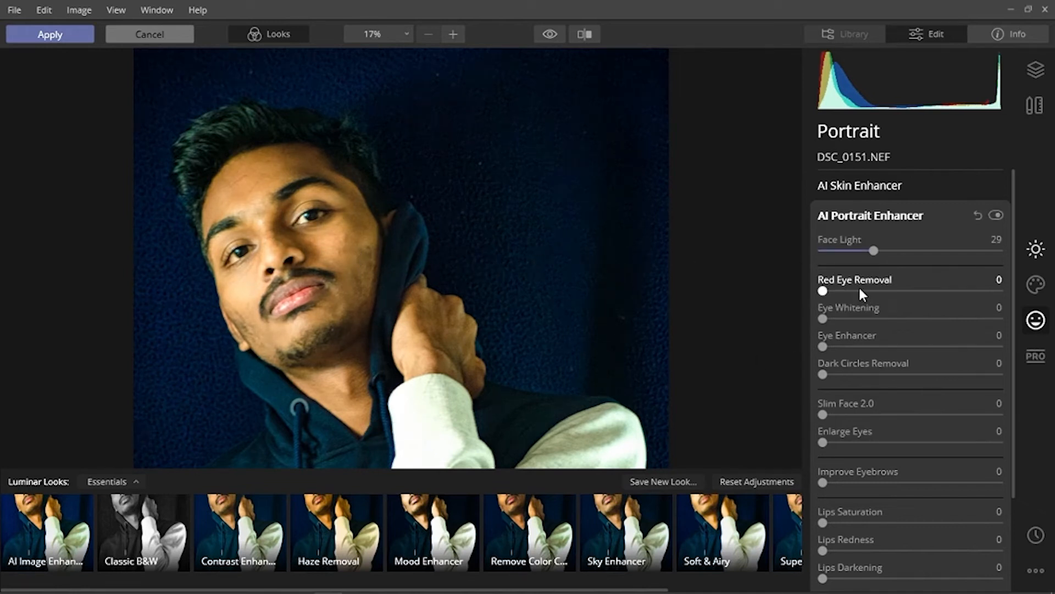
# - Set Red Eye Removal to 8 and Eye Whitening to 36, then toggle AI Portrait Enhancer off and on to compare
pyautogui.moveTo(824, 291); pyautogui.dragTo(836, 290)
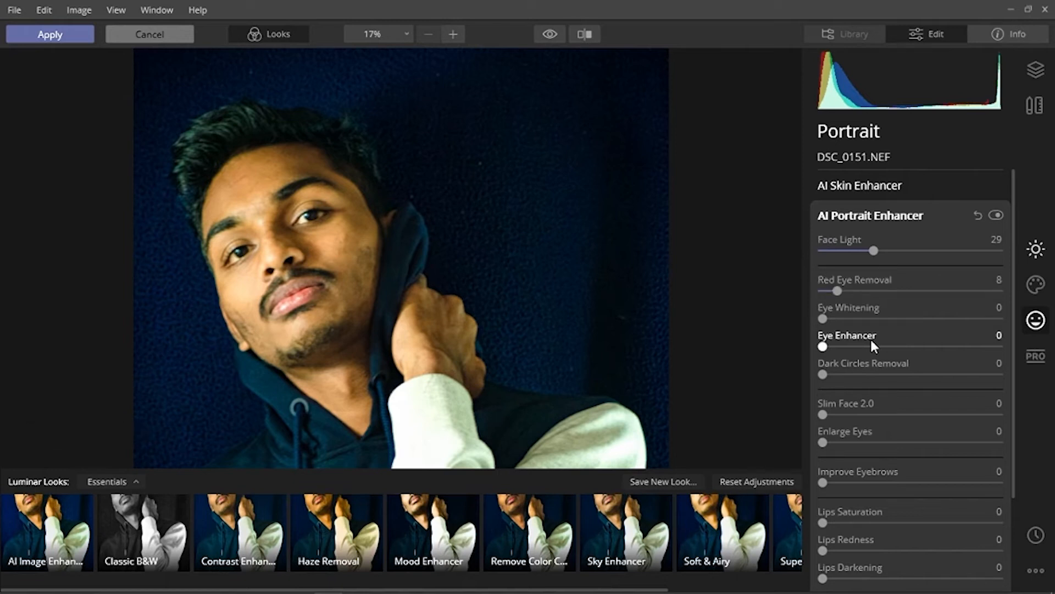
pyautogui.click(878, 318)
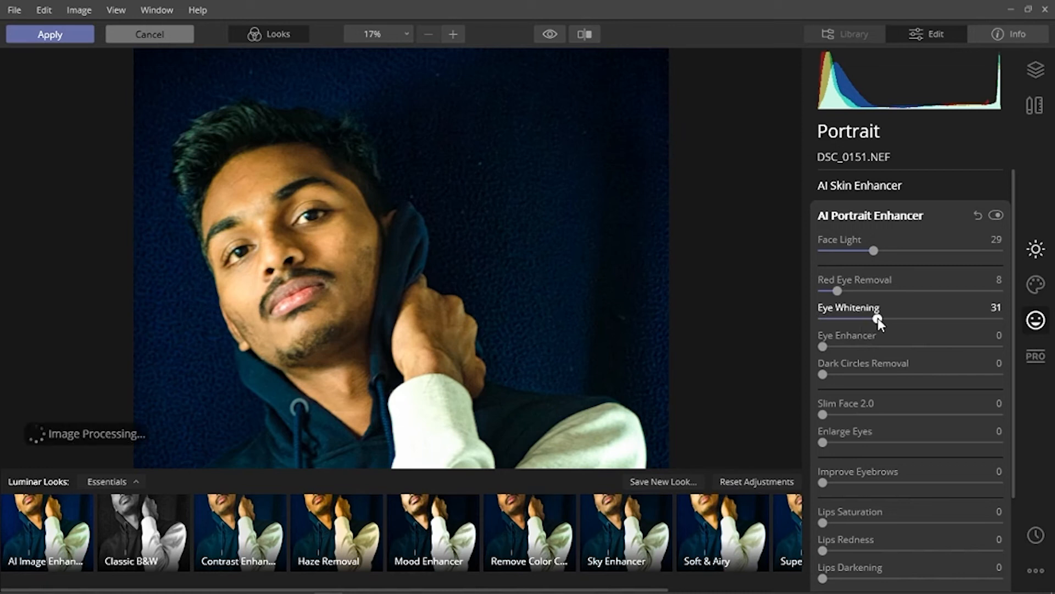
pyautogui.doubleClick(890, 320)
pyautogui.click(885, 317)
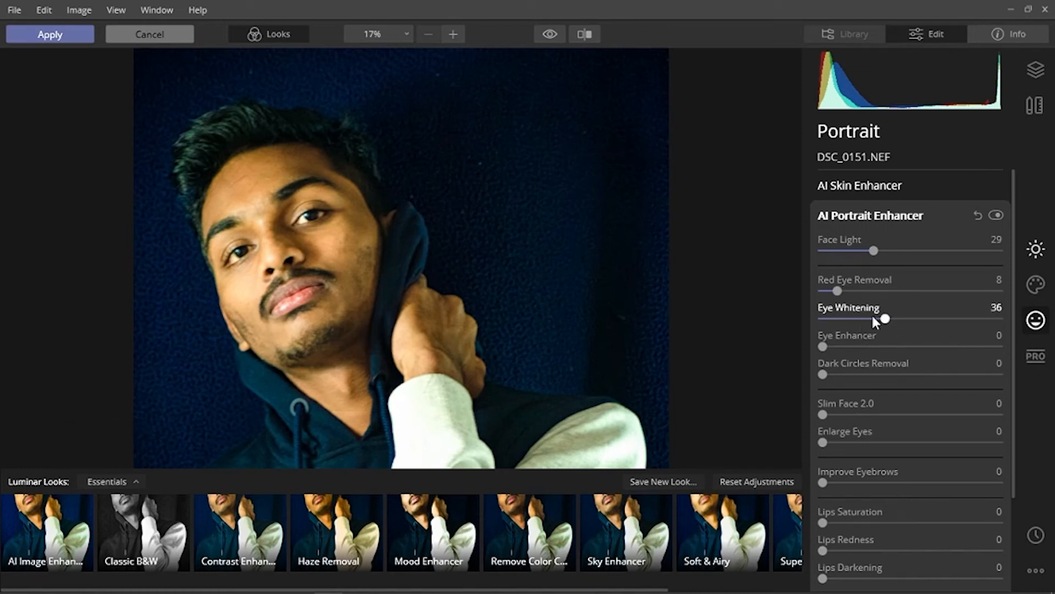
pyautogui.click(994, 213)
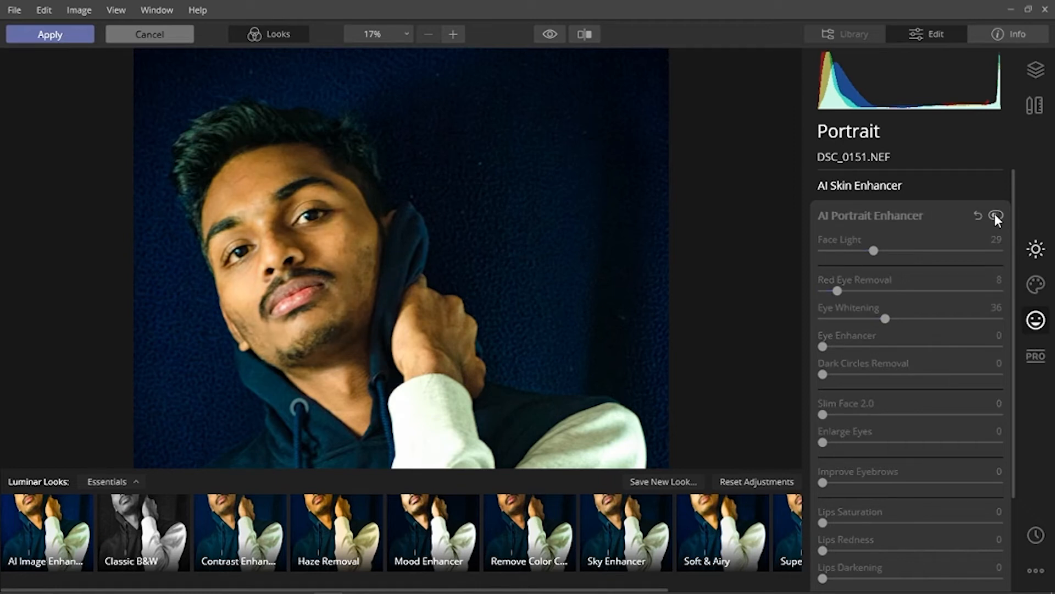
pyautogui.click(994, 213)
# - Set Eye Enhancer to 40, Dark Circles Removal to 13 and Improve Eyebrows to 47, comparing with the enhancer toggled off and on
pyautogui.click(852, 346)
pyautogui.click(893, 346)
pyautogui.click(846, 374)
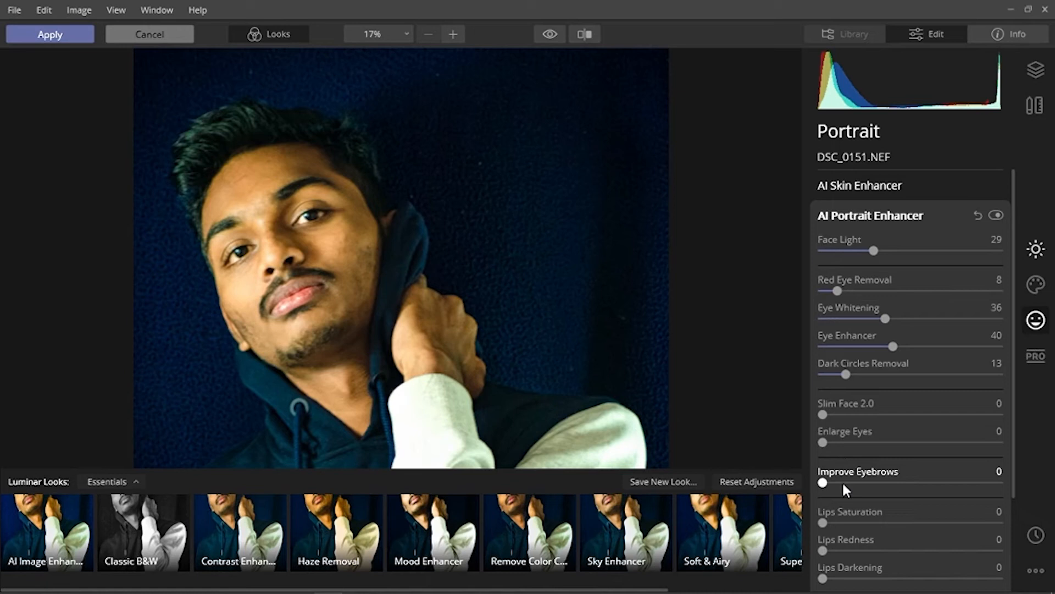
pyautogui.click(906, 482)
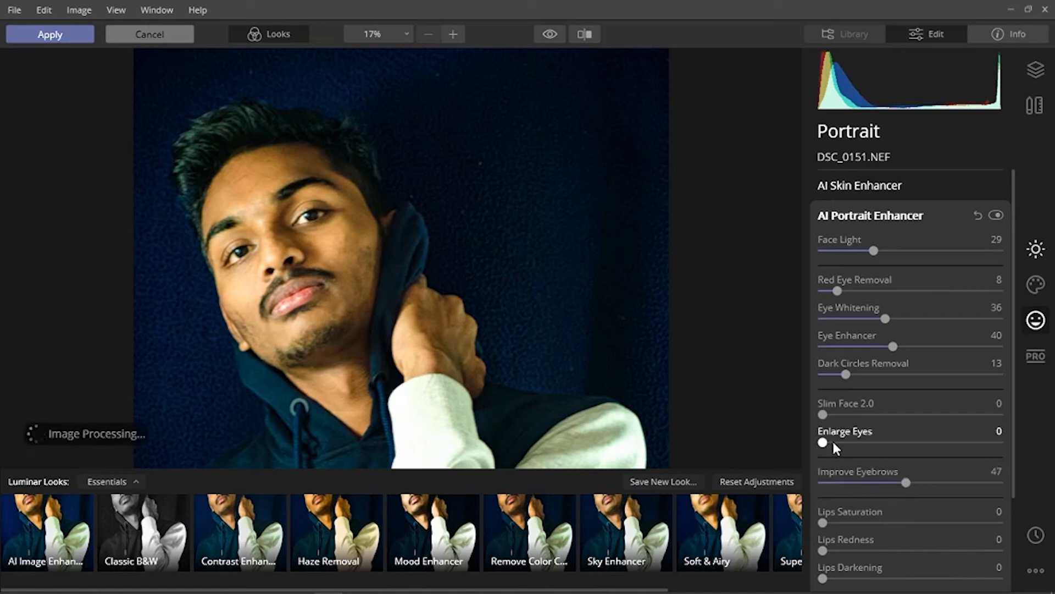
pyautogui.scroll(-1, 887, 405)
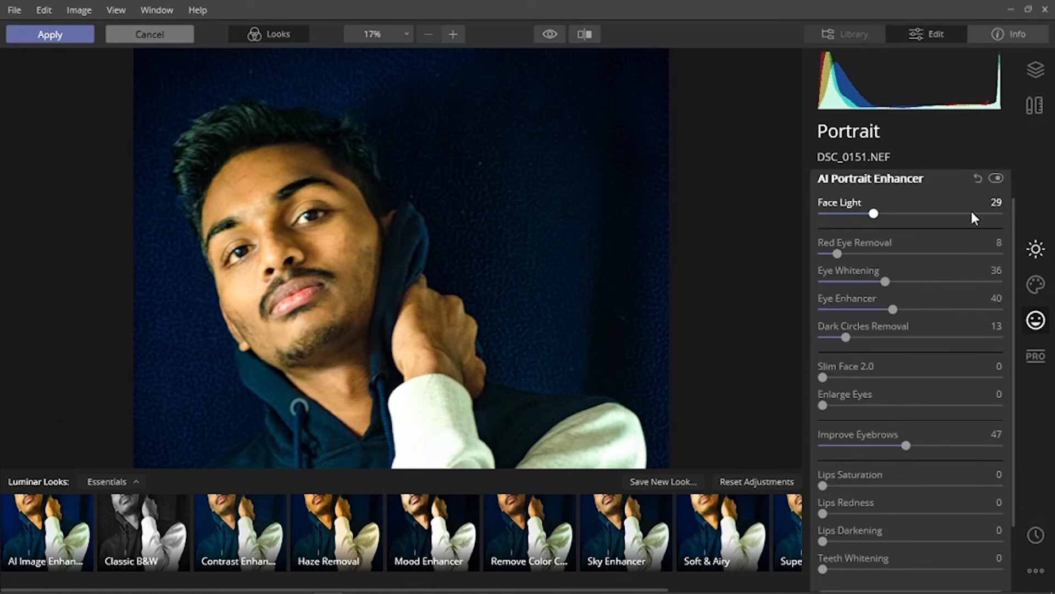
pyautogui.click(995, 179)
pyautogui.click(995, 179)
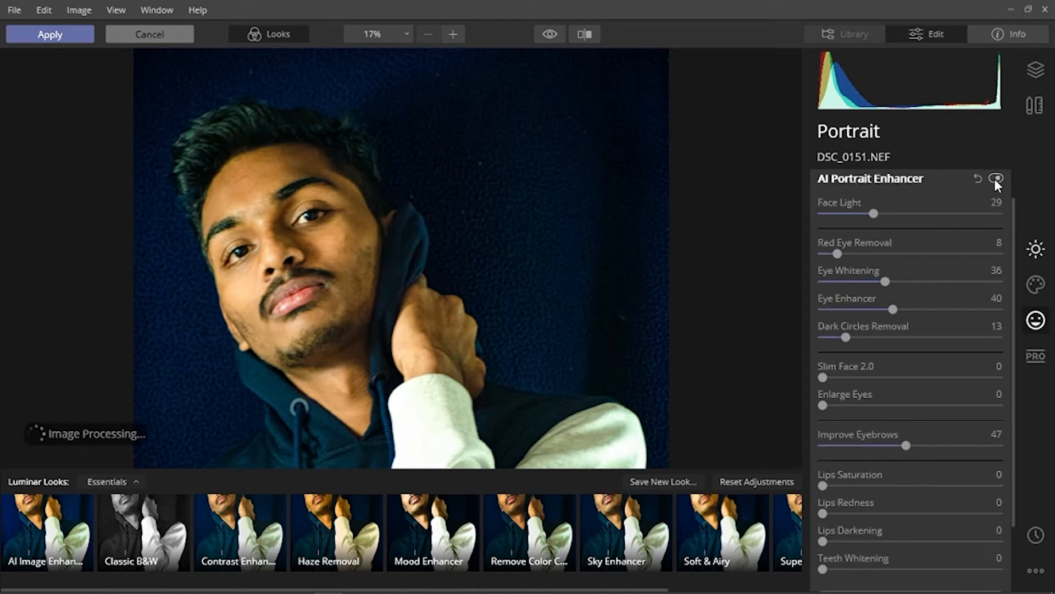
# - Set Teeth Whitening in AI Portrait Enhancer to 15
pyautogui.scroll(-1, 856, 393)
pyautogui.scroll(-2, 857, 395)
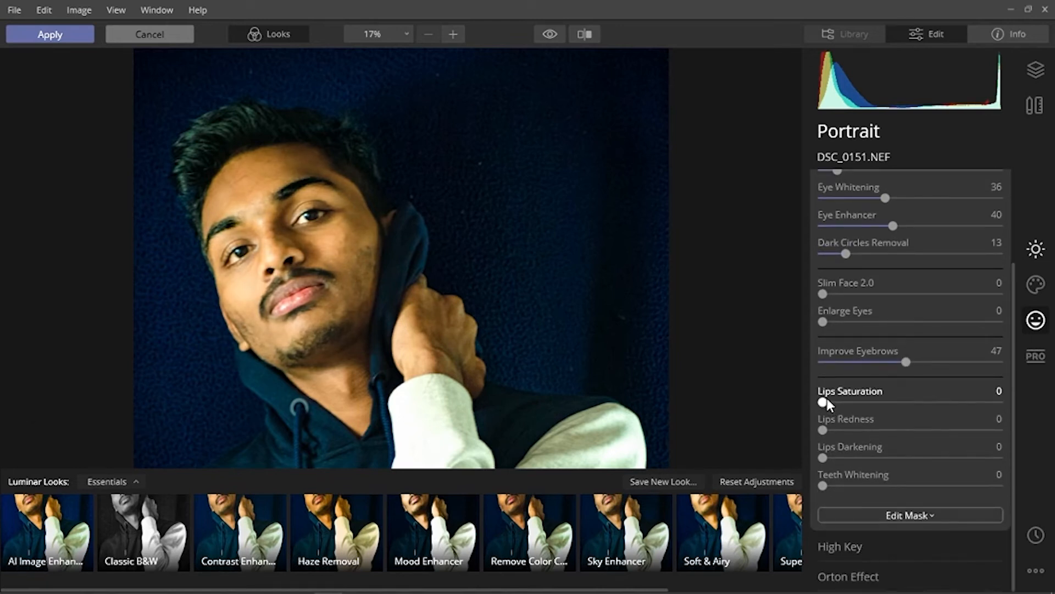
pyautogui.moveTo(824, 402)
pyautogui.mouseDown()
pyautogui.moveTo(853, 409)
pyautogui.moveTo(810, 403)
pyautogui.moveTo(822, 405)
pyautogui.mouseUp()
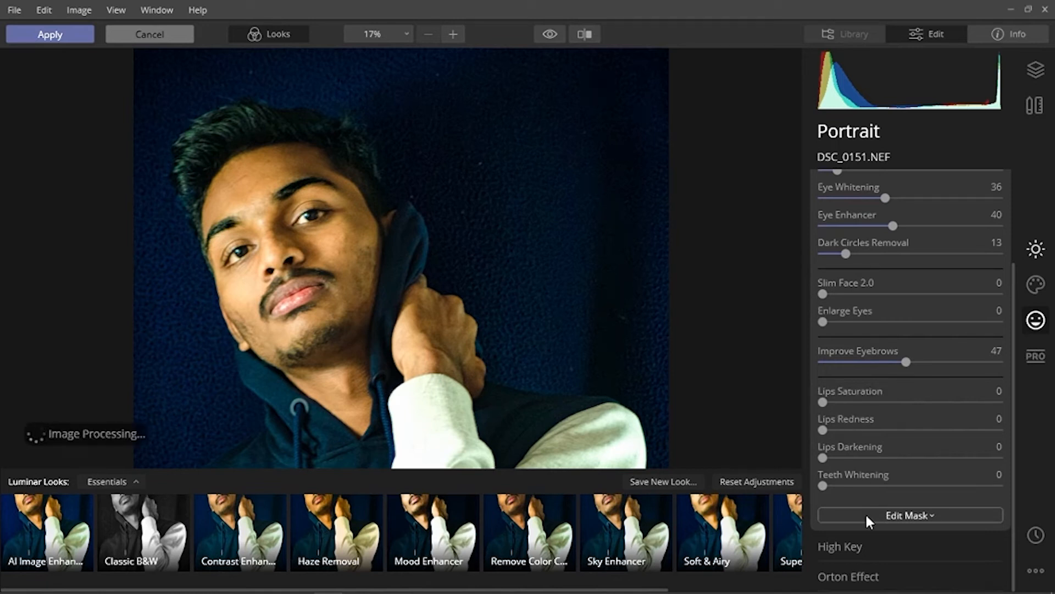
pyautogui.click(849, 485)
# - Zoom out to the whole photo and toggle the edit preview repeatedly to compare before and after
pyautogui.scroll(-4, 288, 270)
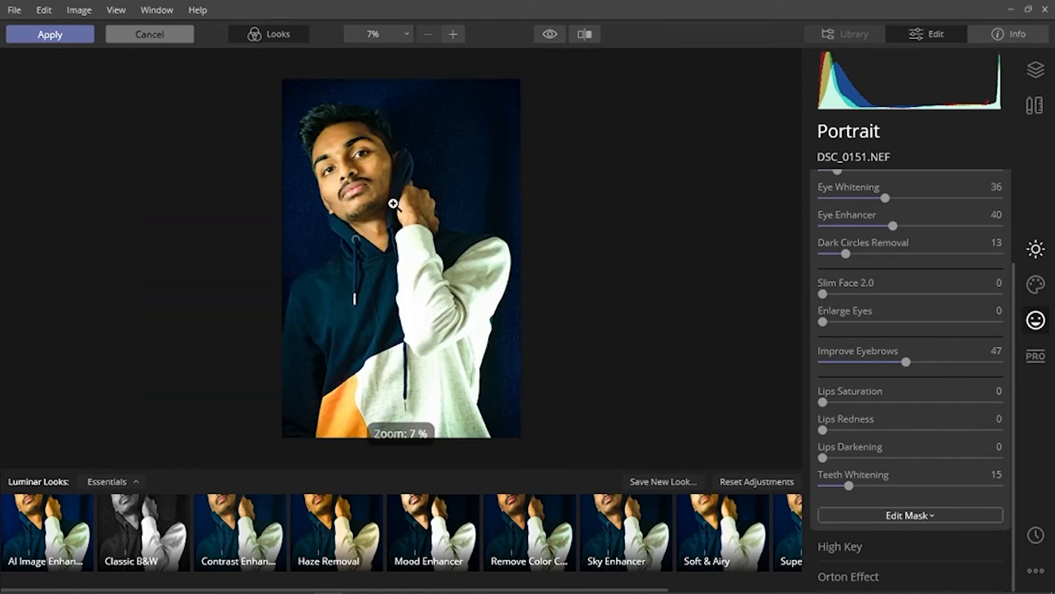
pyautogui.click(547, 35)
pyautogui.click(547, 35)
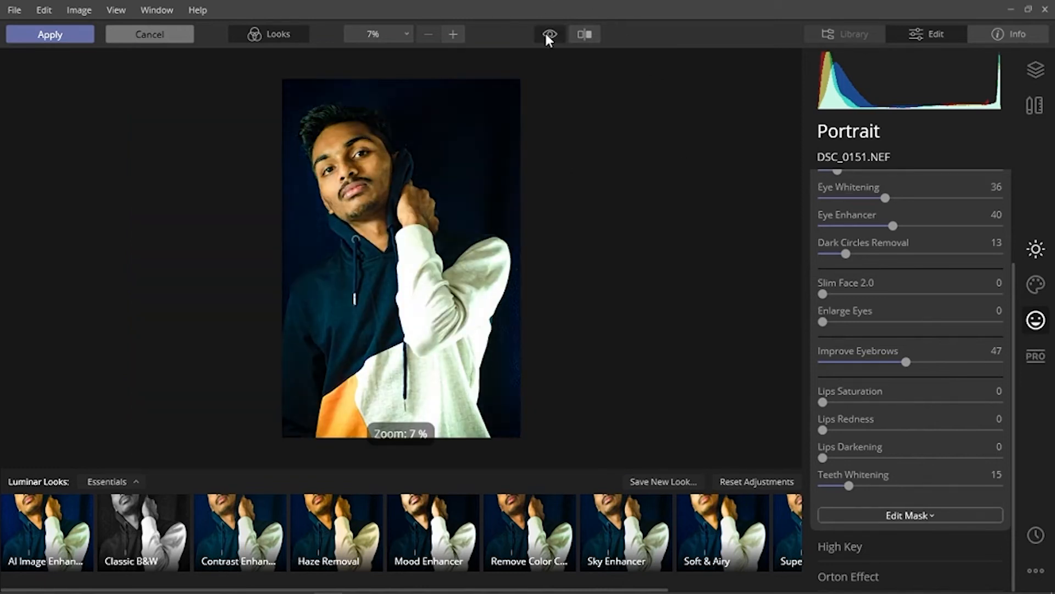
pyautogui.click(545, 31)
pyautogui.click(547, 34)
pyautogui.click(545, 32)
pyautogui.click(546, 33)
pyautogui.click(546, 33)
pyautogui.click(546, 33)
pyautogui.click(546, 33)
pyautogui.click(546, 33)
pyautogui.click(545, 32)
pyautogui.click(545, 32)
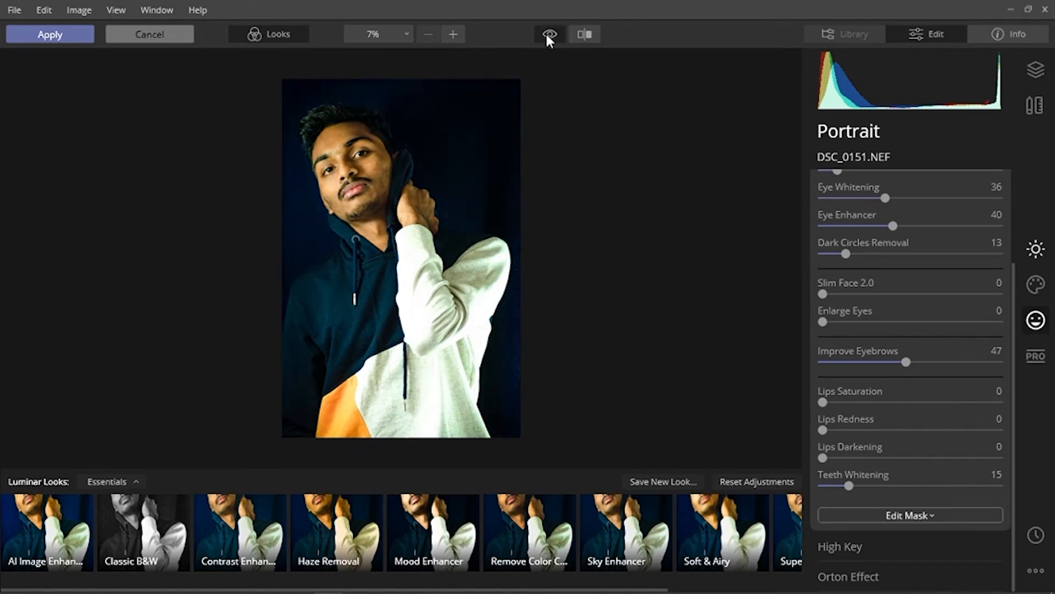
pyautogui.click(546, 33)
pyautogui.click(546, 34)
pyautogui.click(545, 33)
pyautogui.click(546, 33)
pyautogui.click(546, 32)
pyautogui.click(546, 32)
pyautogui.click(546, 32)
pyautogui.click(547, 32)
pyautogui.click(546, 32)
# - Lower Face Light in AI Portrait Enhancer to 12
pyautogui.scroll(3, 837, 176)
pyautogui.moveTo(875, 242); pyautogui.dragTo(843, 243)
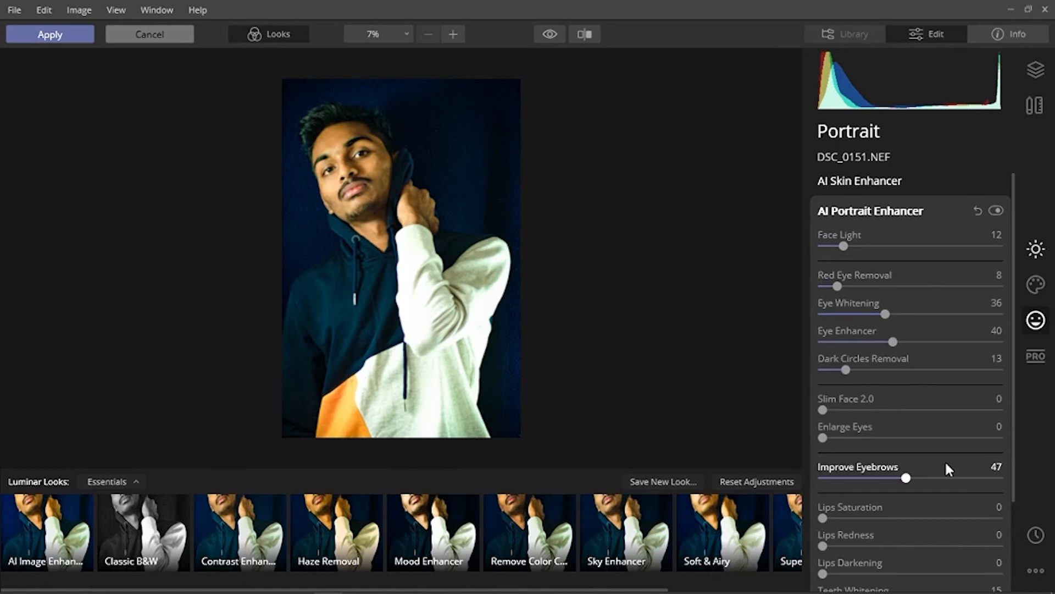
pyautogui.scroll(-2, 906, 467)
pyautogui.scroll(-3, 904, 460)
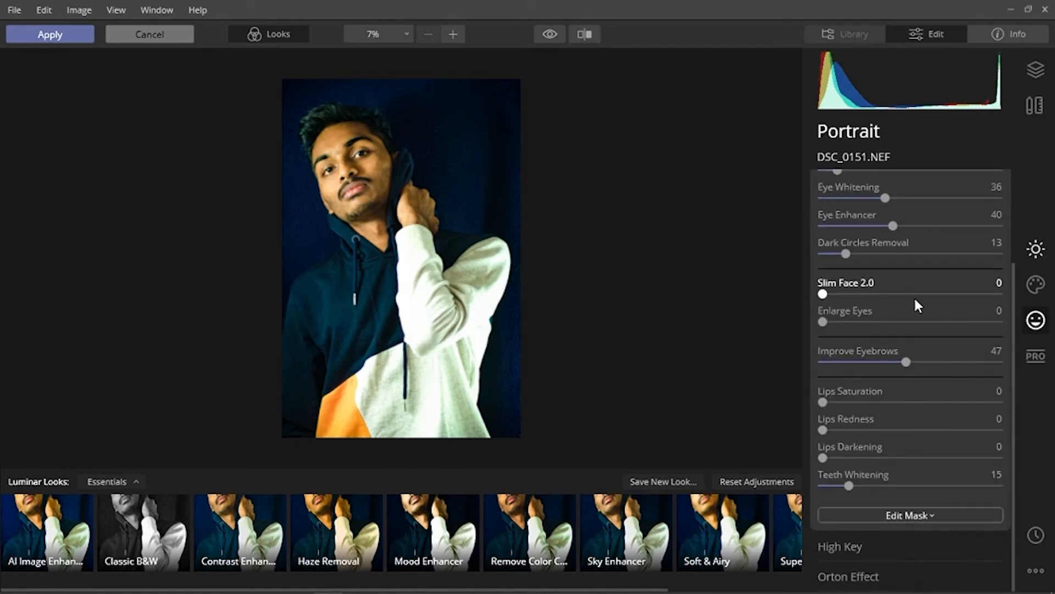
pyautogui.scroll(5, 914, 302)
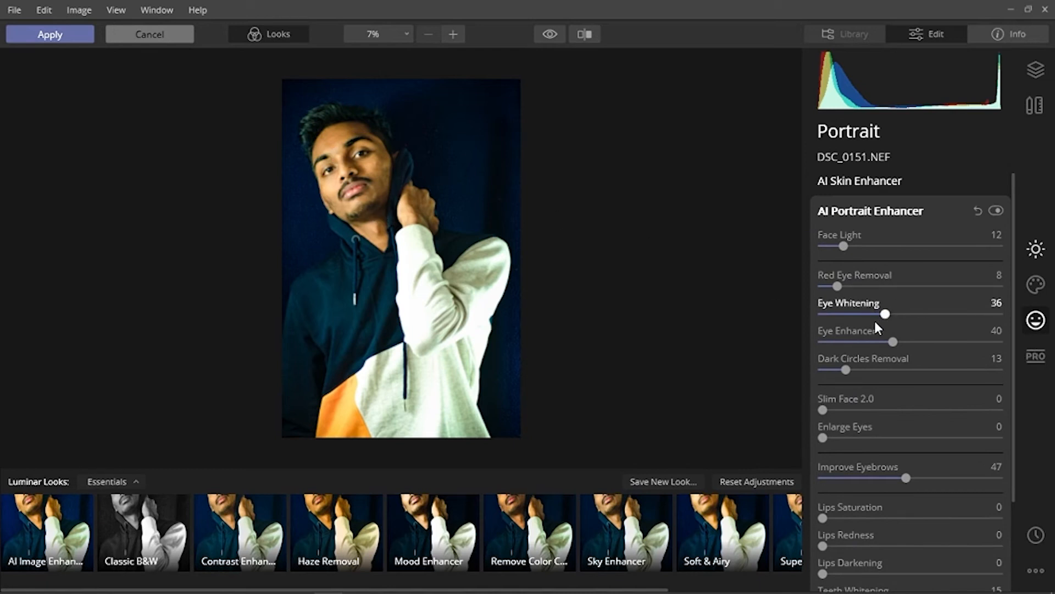
pyautogui.scroll(-1, 875, 319)
pyautogui.scroll(1, 875, 319)
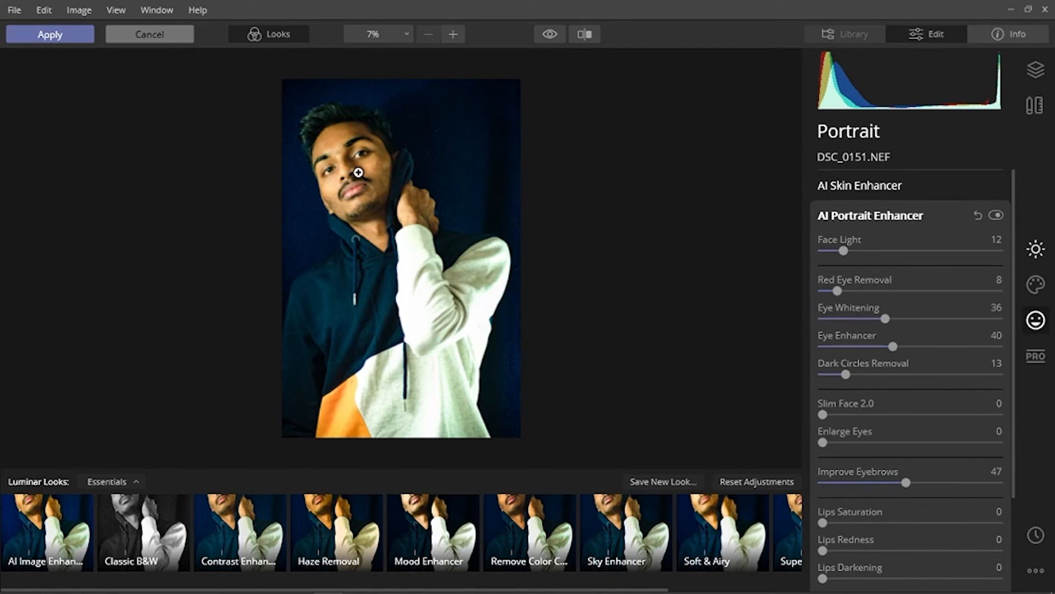
# - Zoom in on the face, toggle the preview to compare before and after, then apply the Luminar edits
pyautogui.click(338, 174)
pyautogui.click(340, 173)
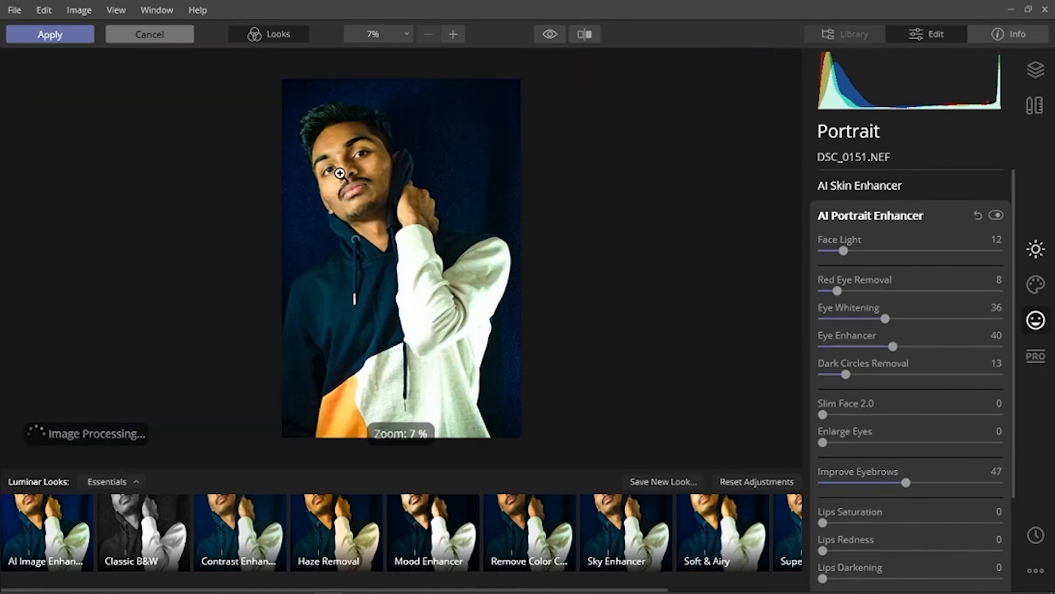
pyautogui.scroll(1, 331, 171)
pyautogui.moveTo(306, 203); pyautogui.dragTo(386, 336)
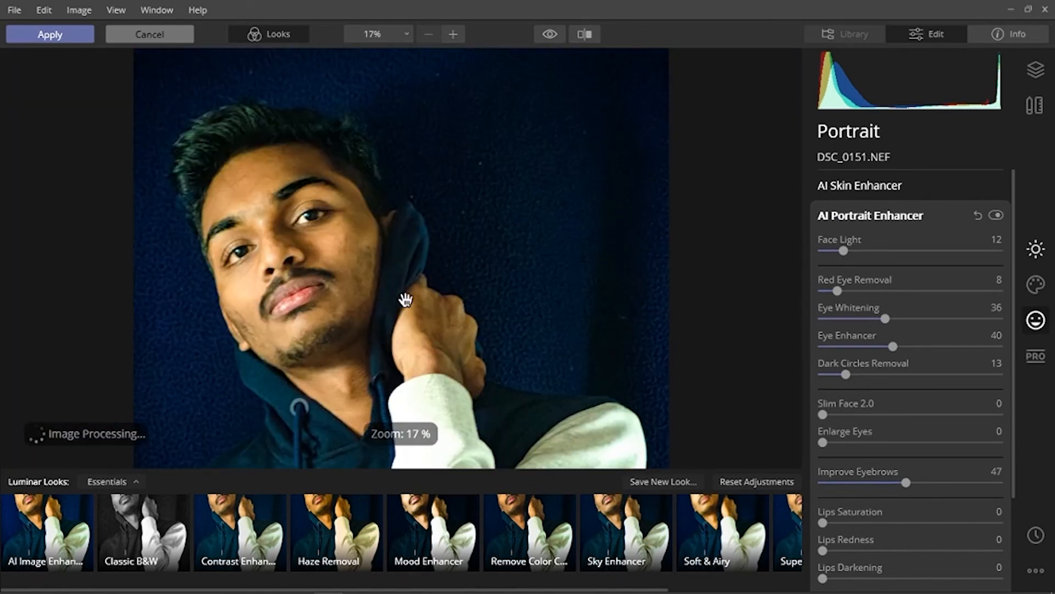
pyautogui.click(550, 36)
pyautogui.click(550, 36)
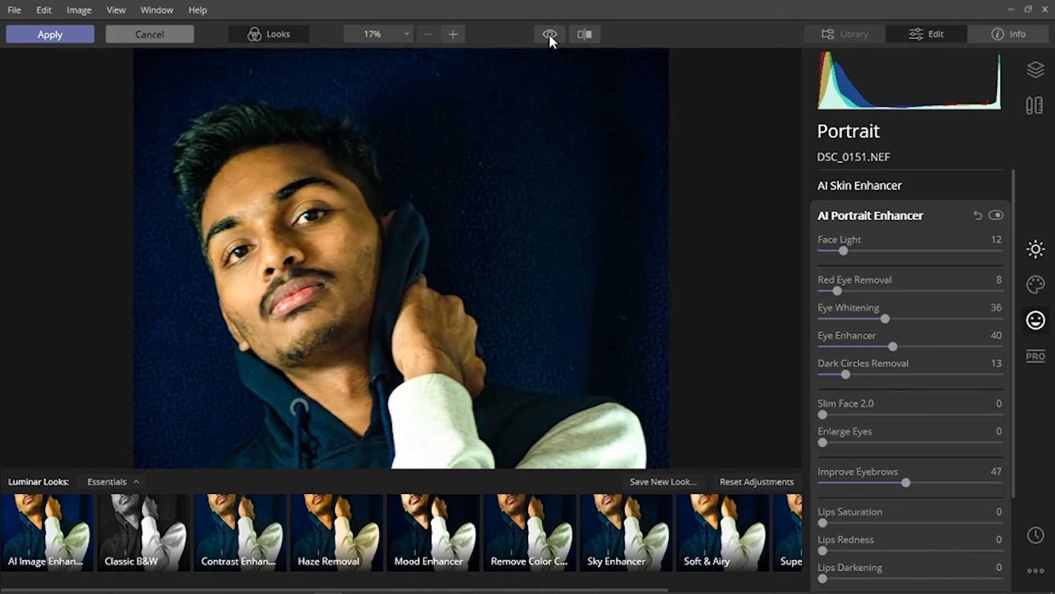
pyautogui.click(550, 35)
pyautogui.click(549, 34)
pyautogui.click(550, 34)
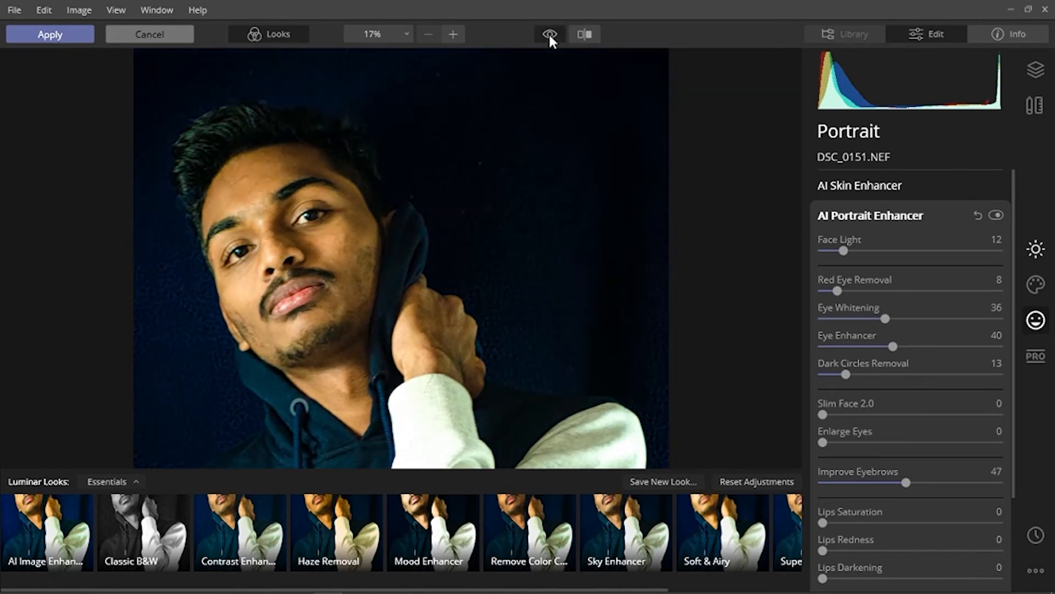
pyautogui.click(549, 34)
pyautogui.click(550, 35)
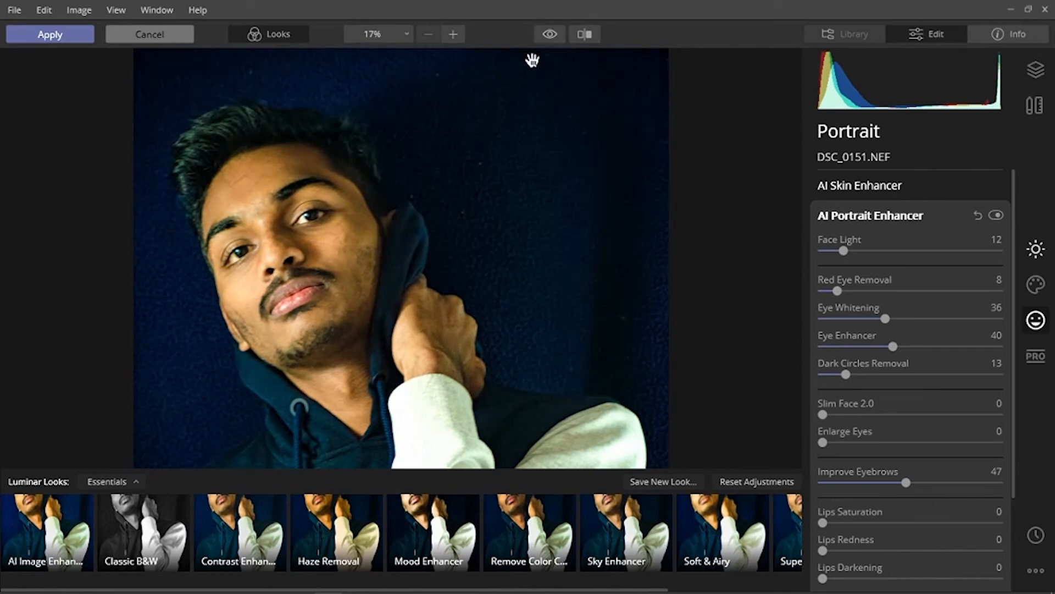
pyautogui.scroll(-3, 423, 155)
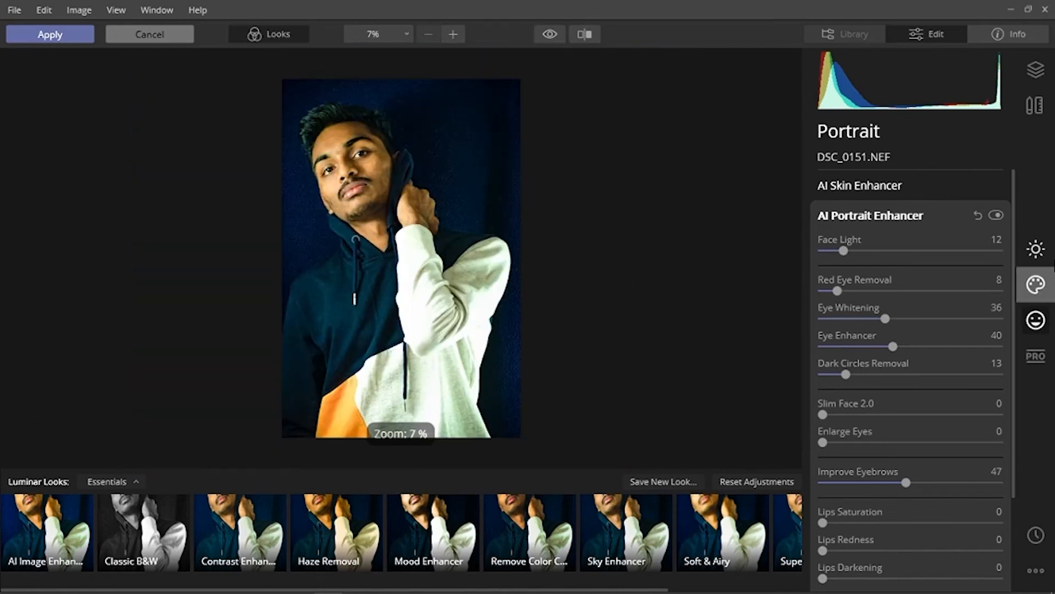
pyautogui.click(72, 37)
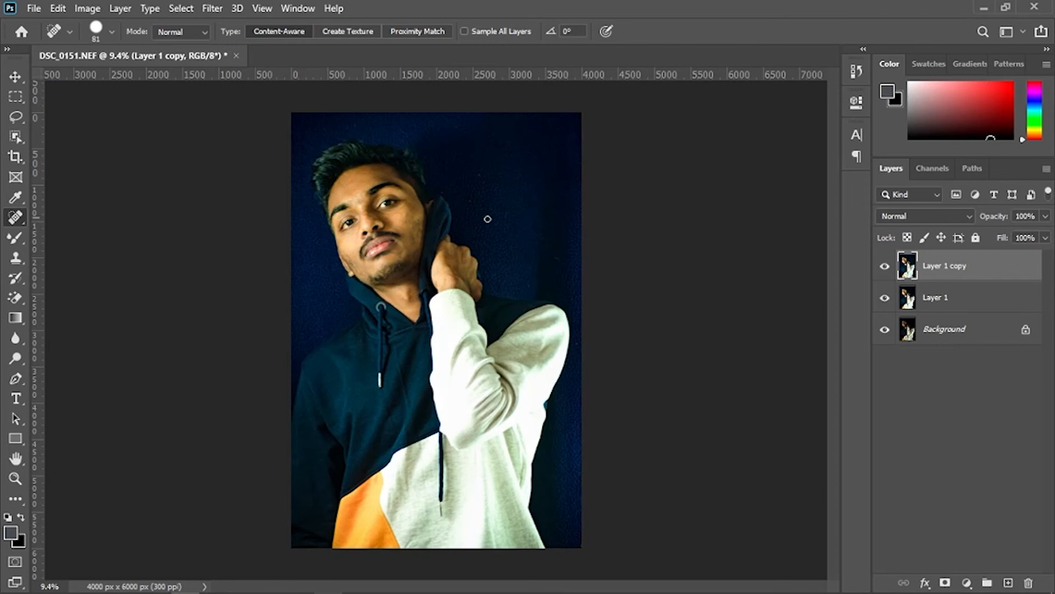
# - Hide and reshow Layer 1 copy and Layer 1 to compare the edits with the original background
pyautogui.click(883, 265)
pyautogui.click(884, 298)
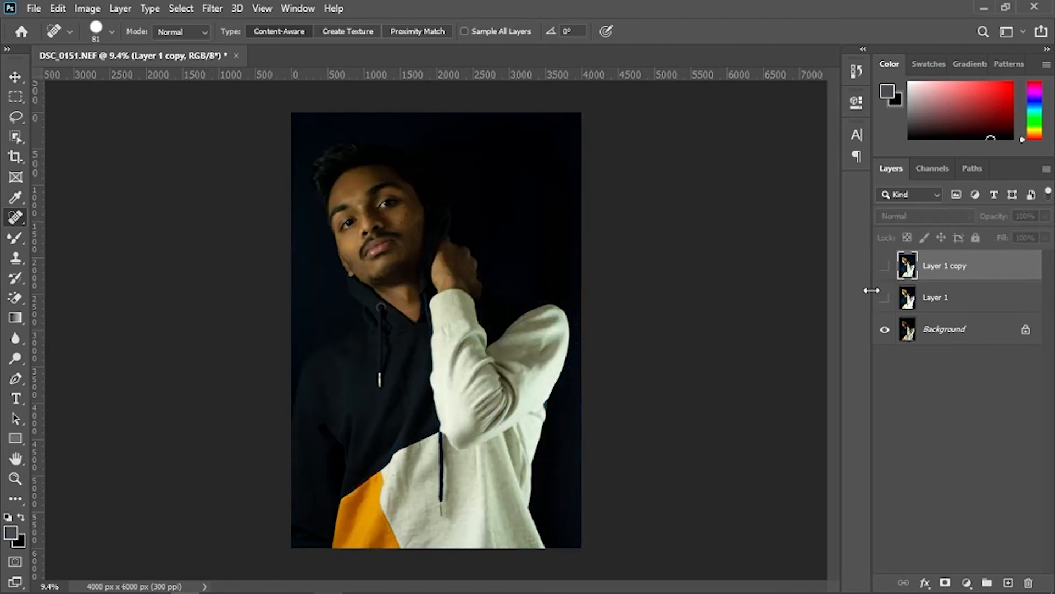
pyautogui.click(884, 297)
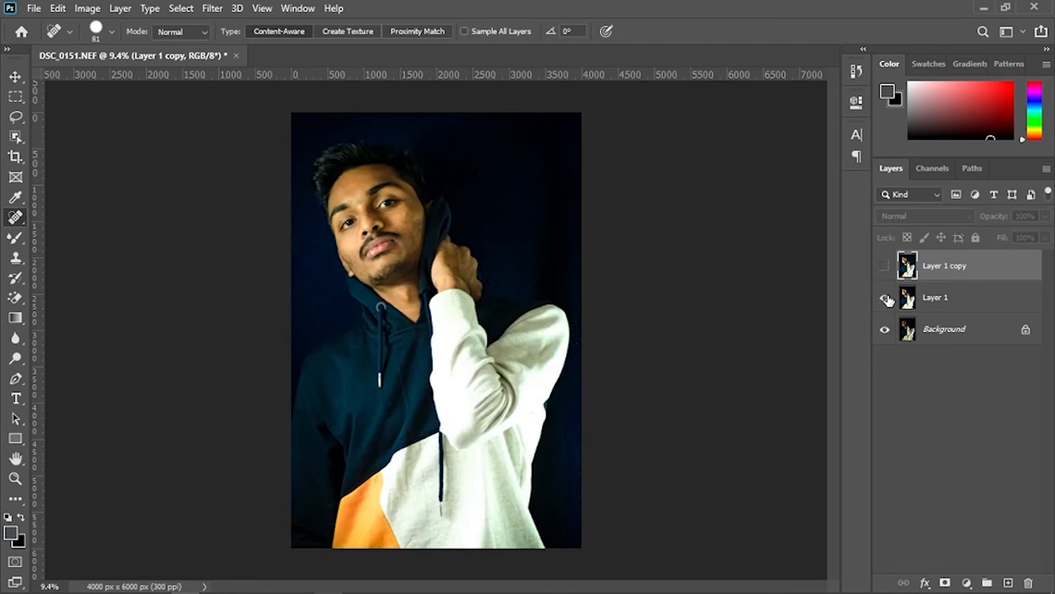
pyautogui.click(883, 266)
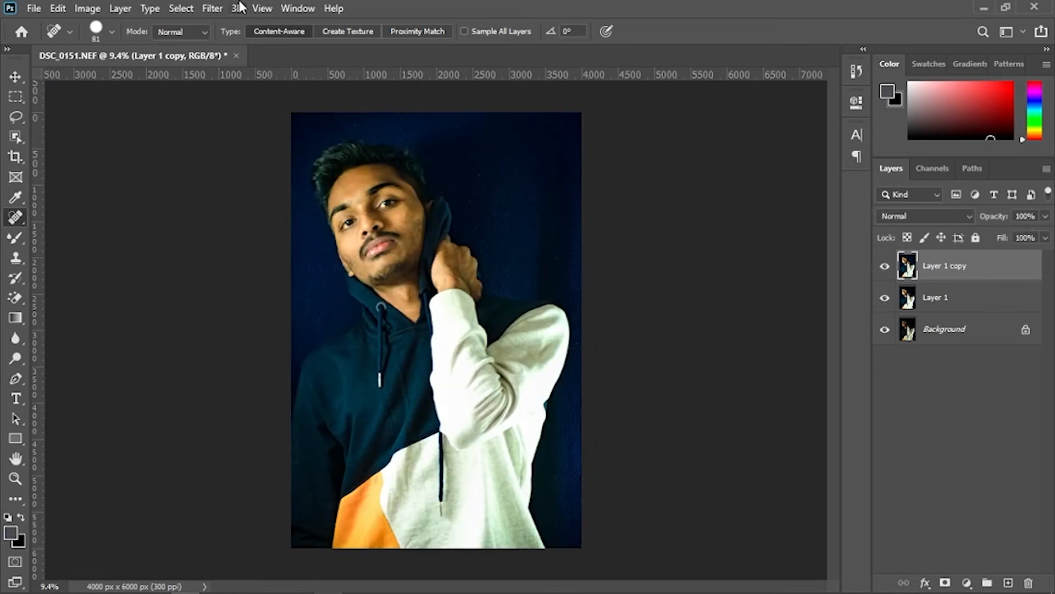
# - Open SkinFiner from the Filter menu, set Smoothing Fine to -11, Medium and Coarse to 43, and apply
pyautogui.click(213, 8)
pyautogui.moveTo(385, 345)
pyautogui.click(426, 338)
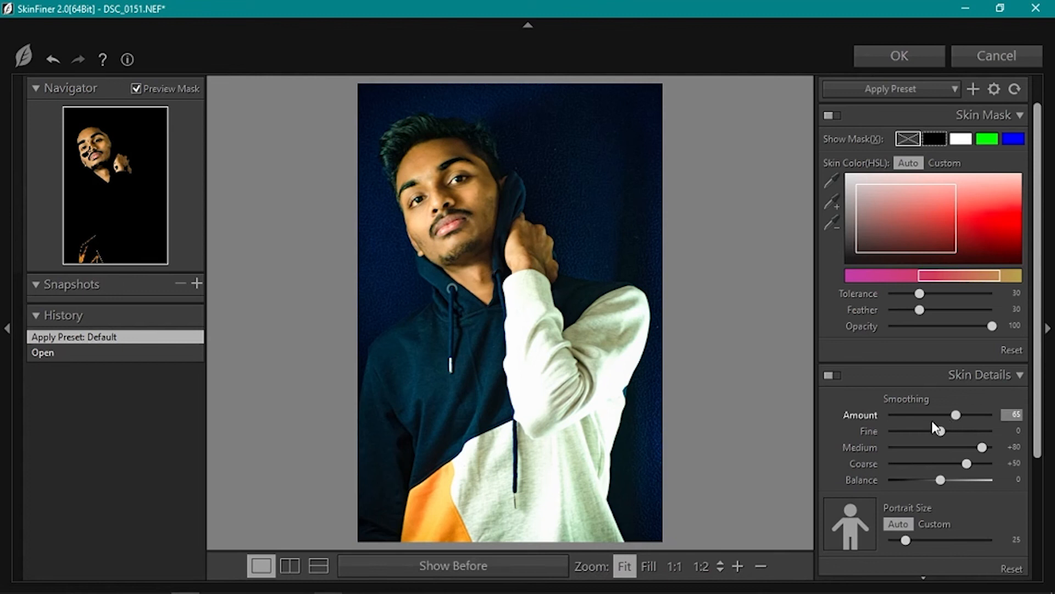
pyautogui.moveTo(940, 430); pyautogui.dragTo(963, 430)
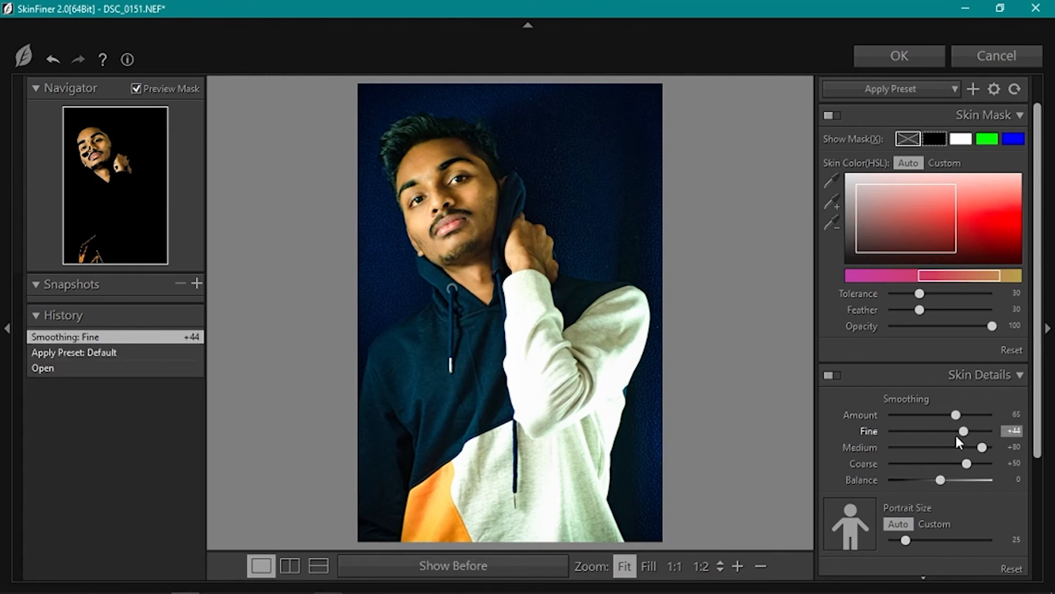
pyautogui.click(926, 431)
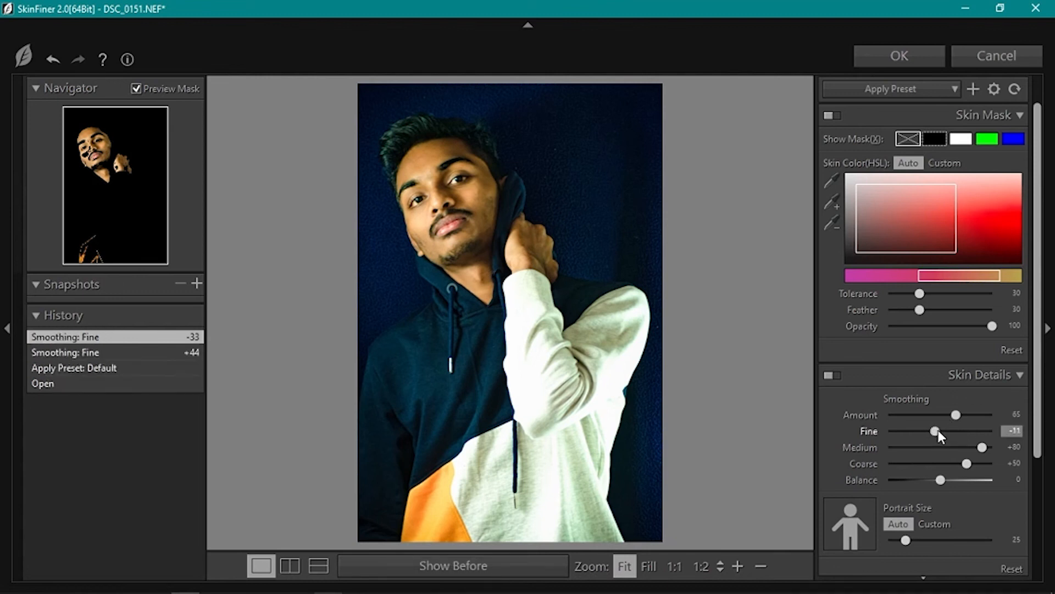
pyautogui.moveTo(982, 447); pyautogui.dragTo(963, 465)
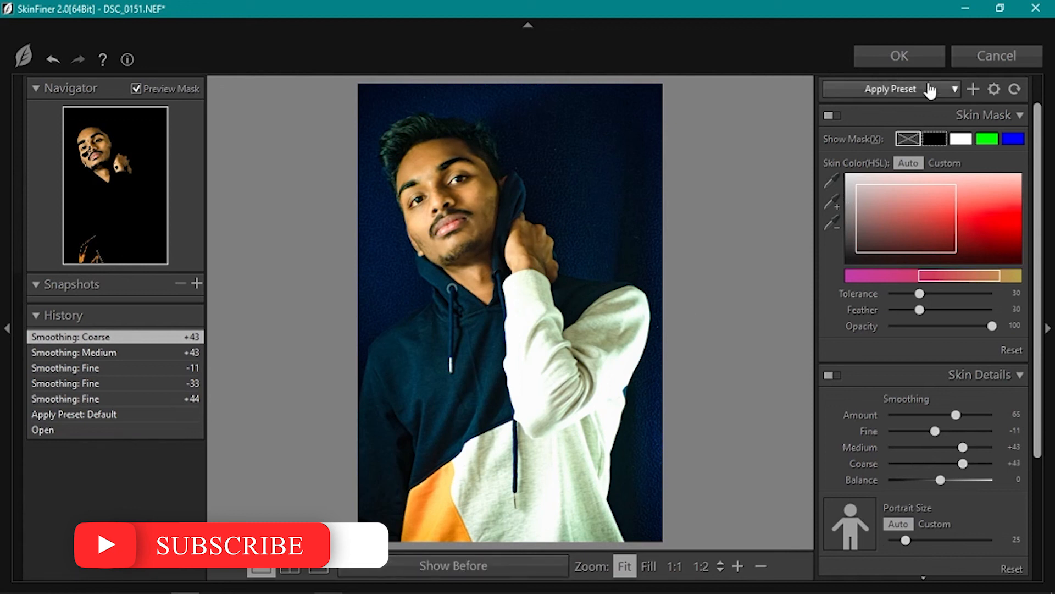
pyautogui.click(891, 57)
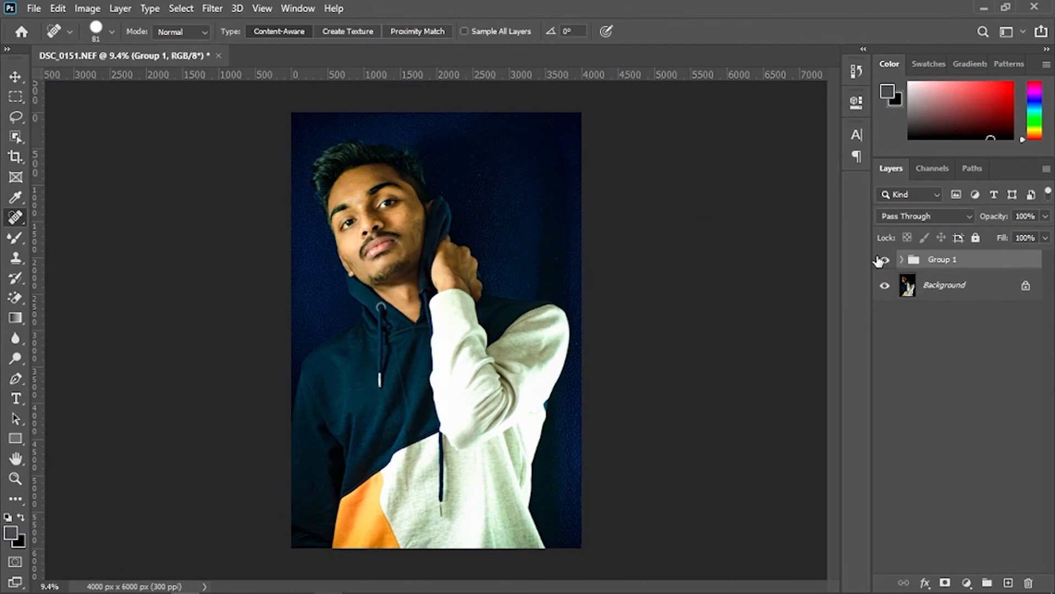
# - Toggle Group 1's visibility to compare the retouched result with the original
pyautogui.click(885, 261)
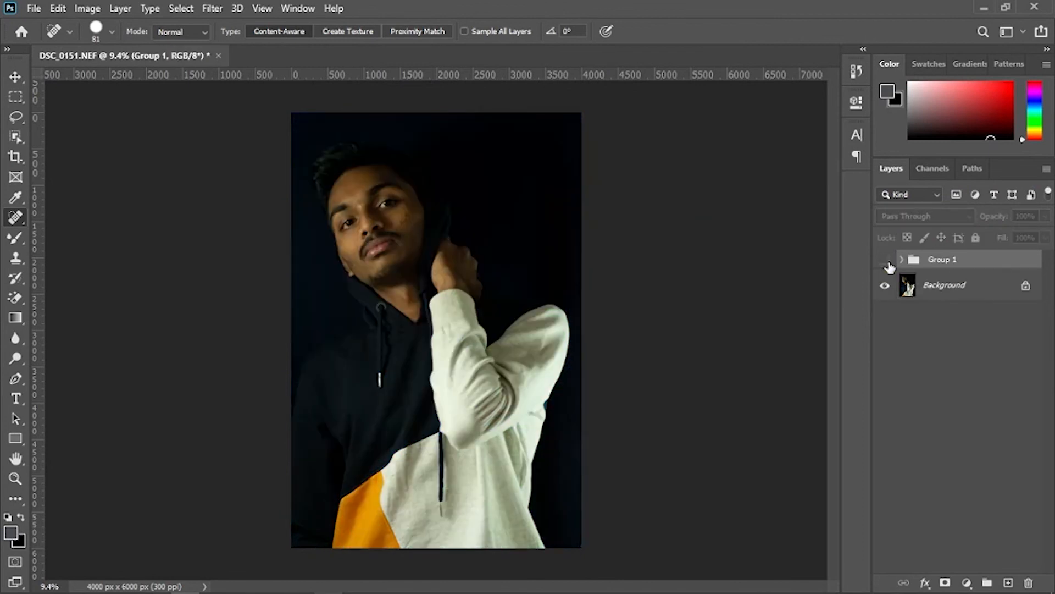
pyautogui.click(885, 261)
pyautogui.click(886, 261)
pyautogui.click(886, 262)
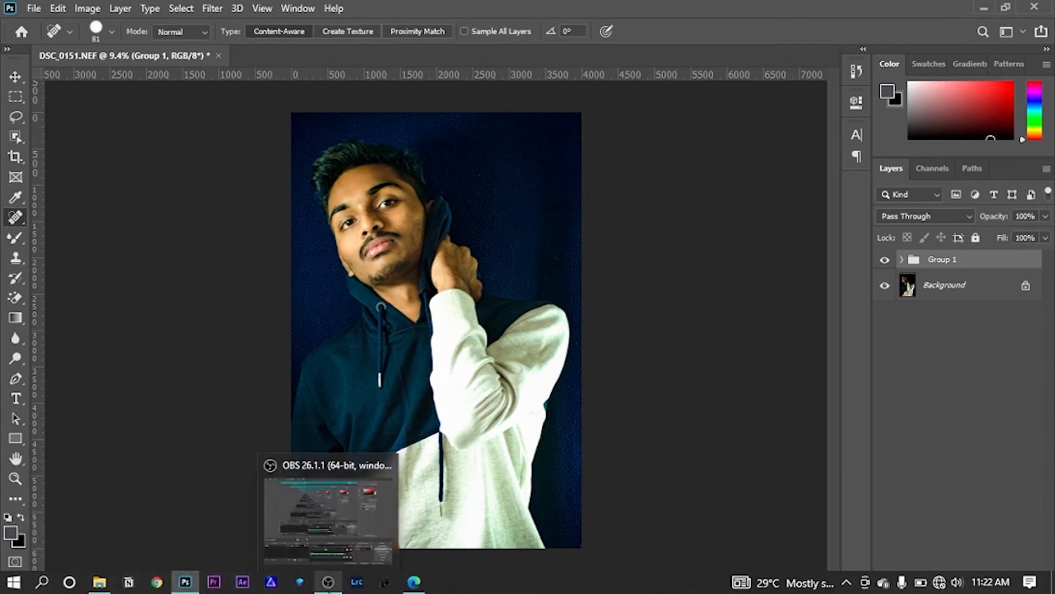
pyautogui.click(328, 582)
pyautogui.click(328, 582)
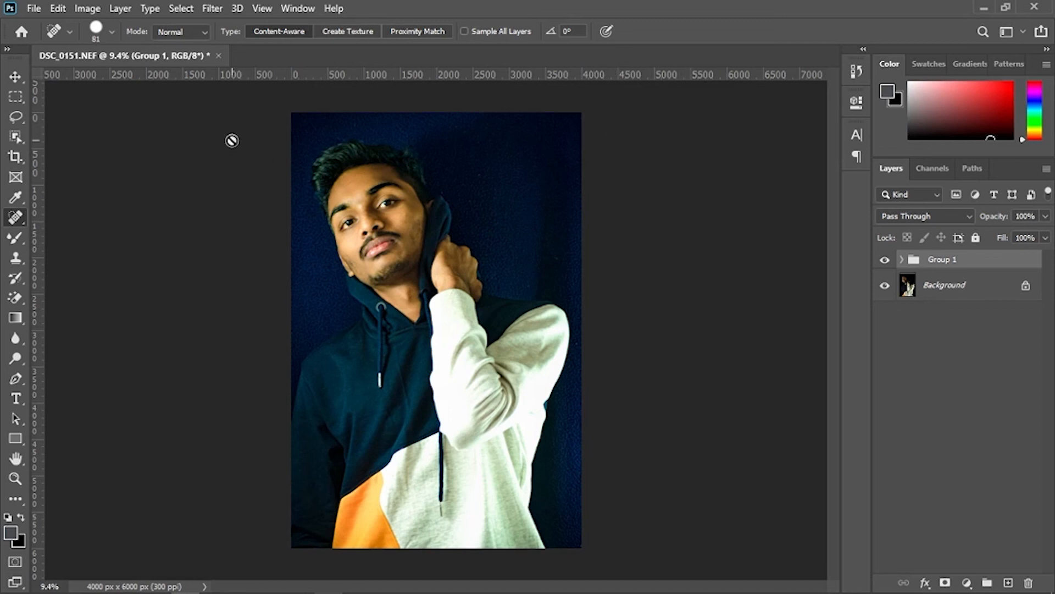
# - Save a copy as DSC_0151.jpg in the photography > 2022 > pics folder
pyautogui.hotkey('ctrl', 'shift', 's')
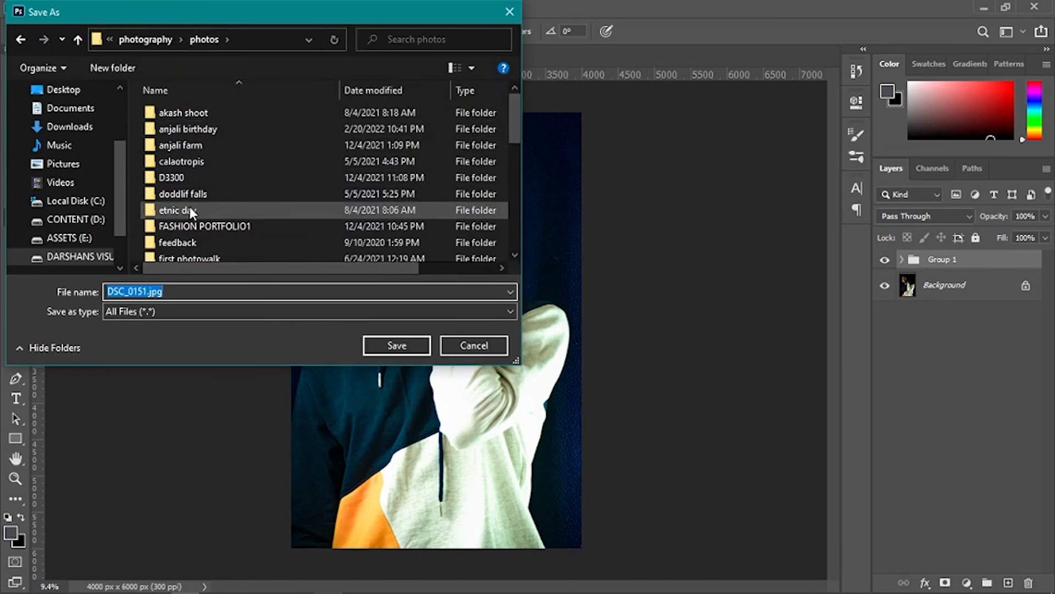
pyautogui.click(62, 257)
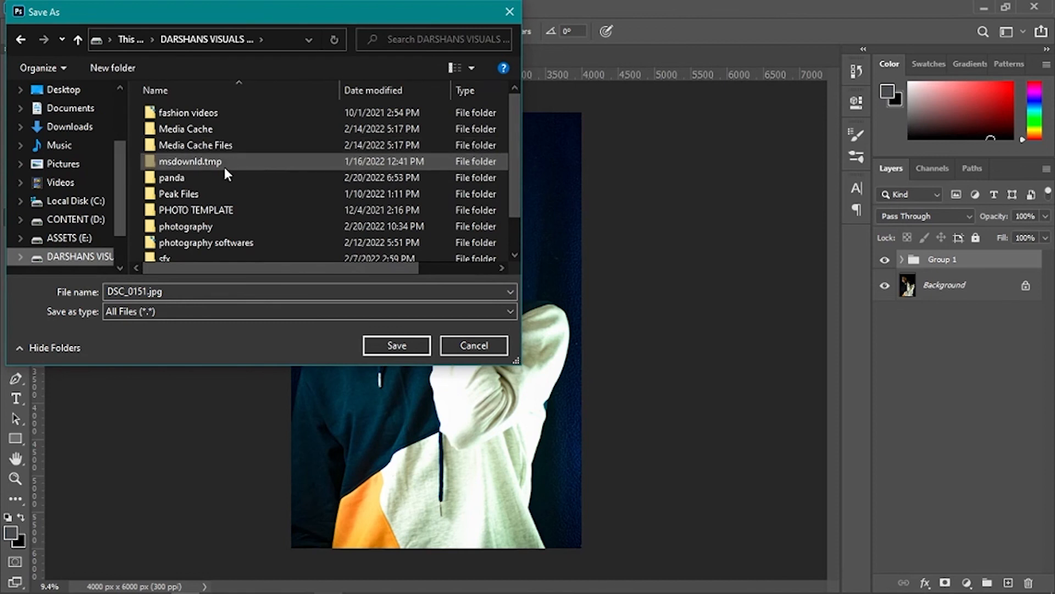
pyautogui.doubleClick(200, 221)
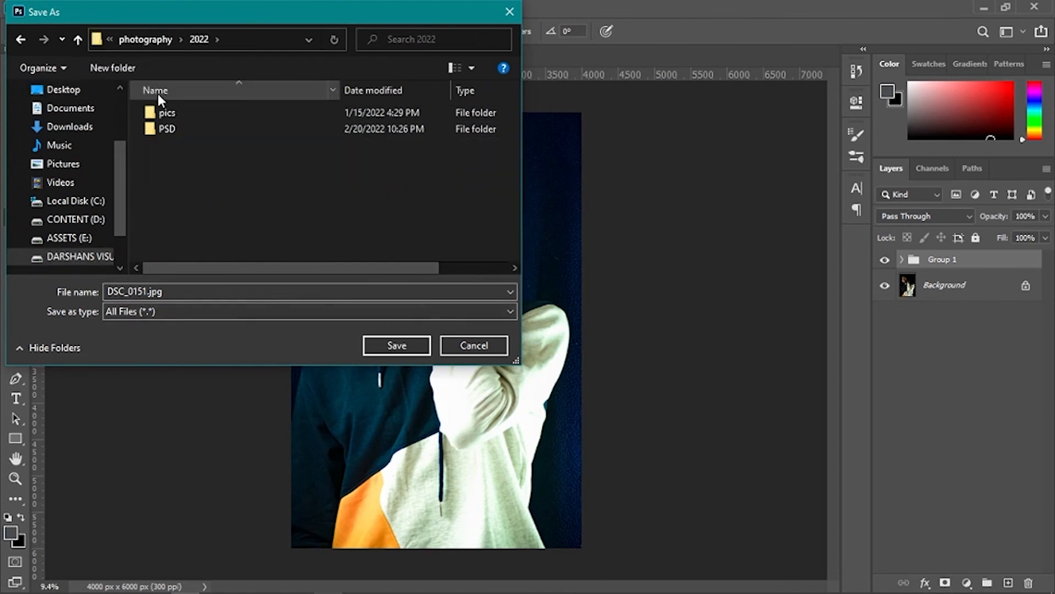
pyautogui.doubleClick(167, 111)
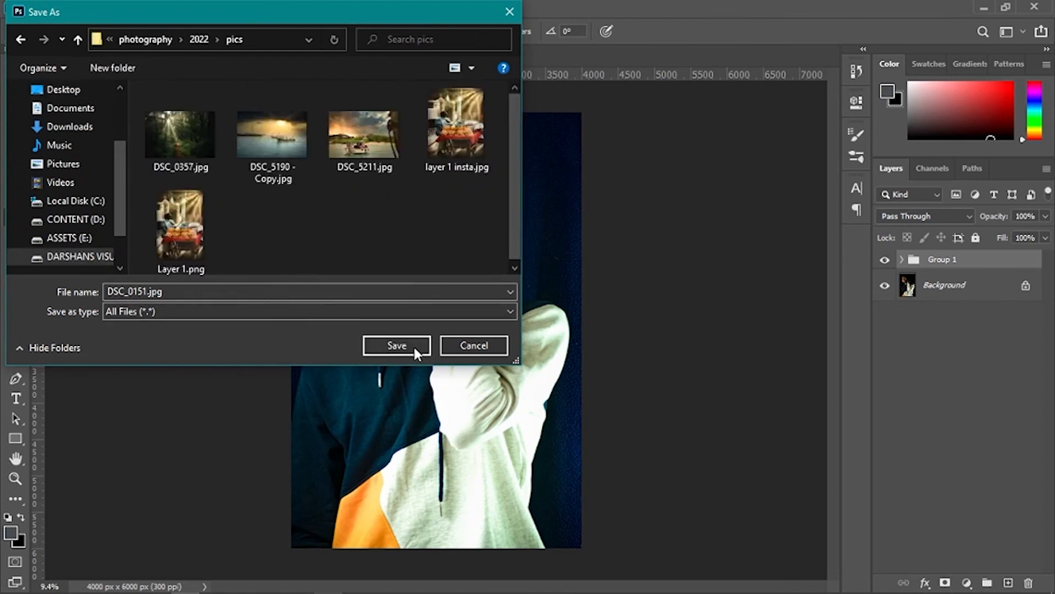
pyautogui.click(395, 343)
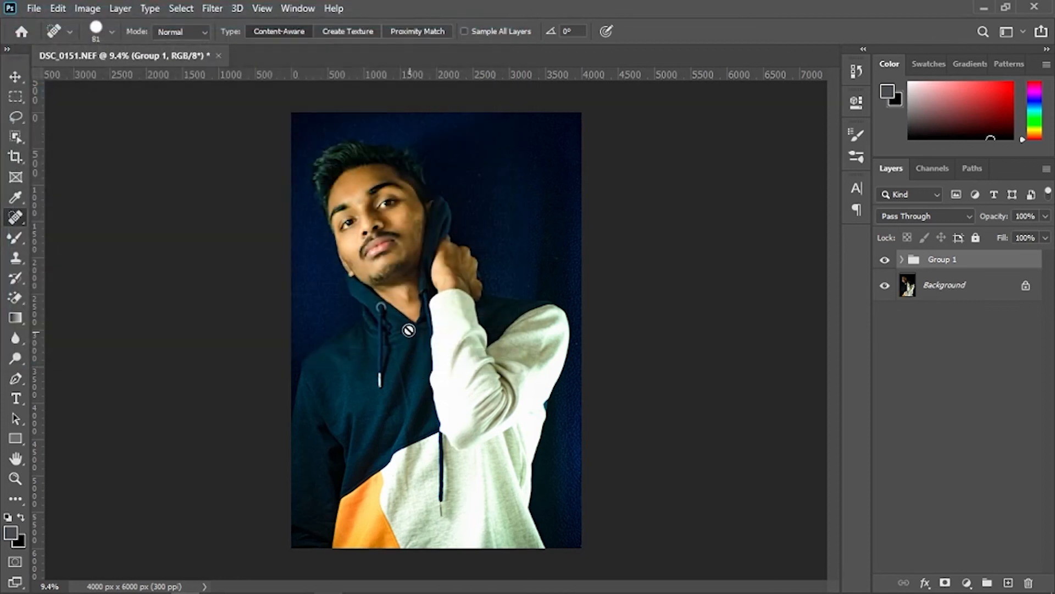